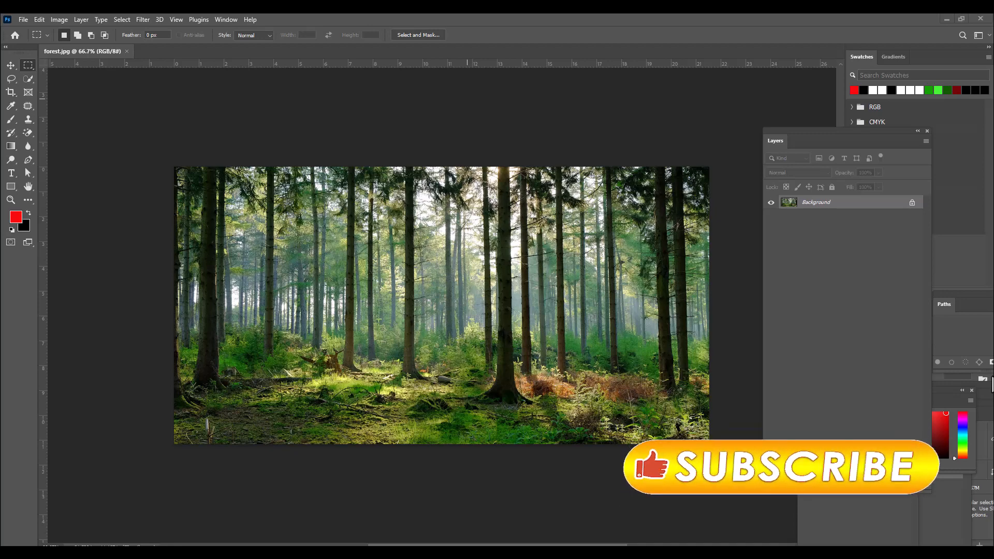
Step: Unlock the forest photo's background layer and add a new layer above it filled with black
click(912, 203)
drag(784, 139, 763, 140)
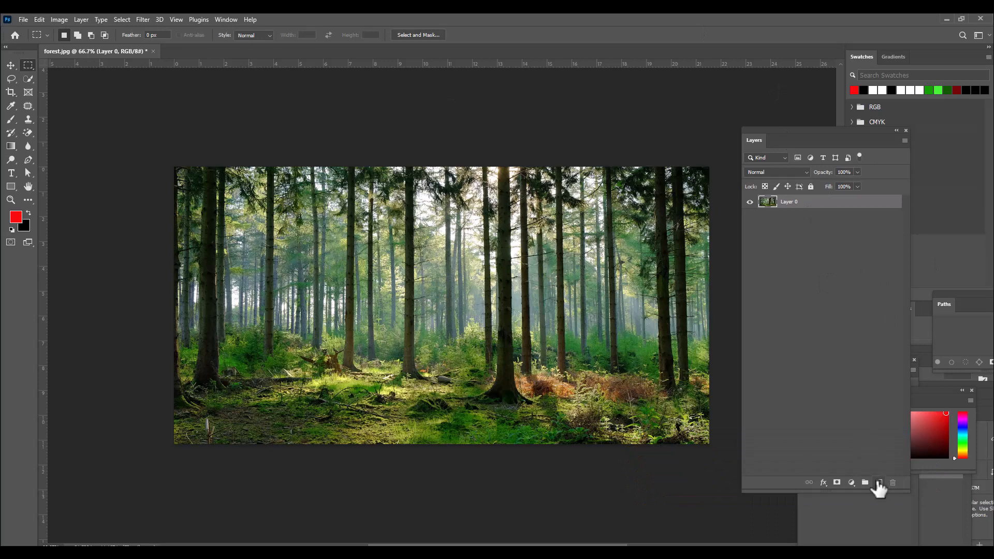
click(879, 483)
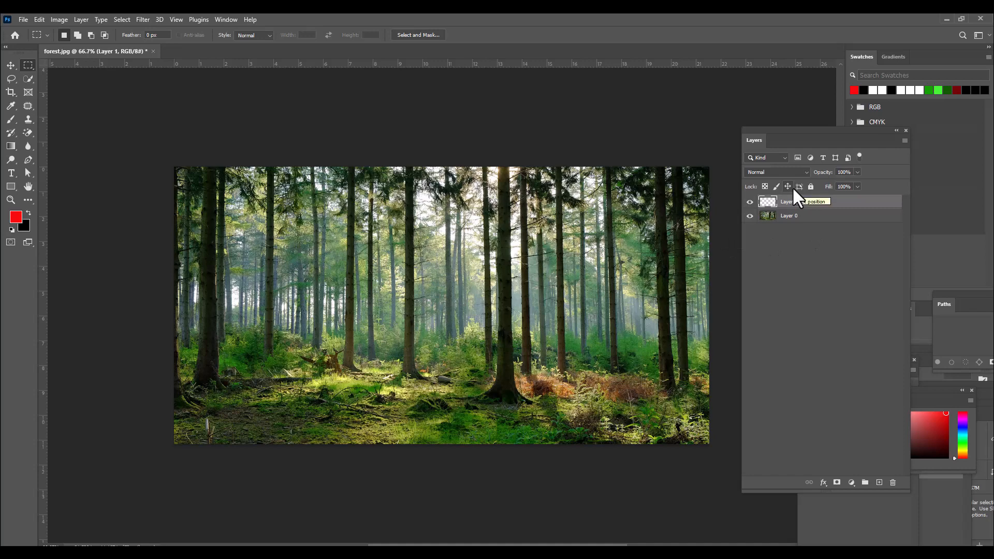
key(ctrl+BackSpace)
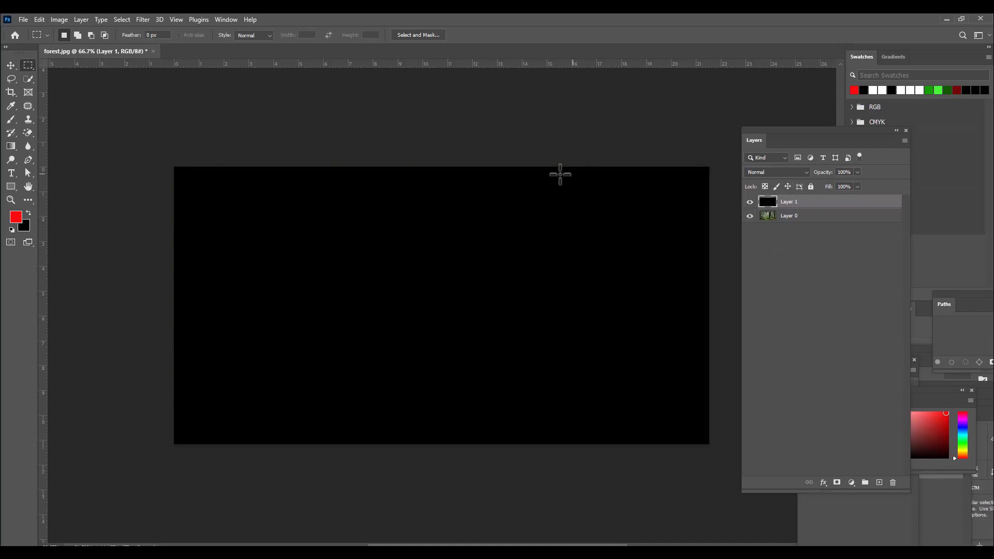
Step: Lower the black layer's opacity to 84% so the forest photo shows through
click(858, 172)
drag(853, 184, 850, 183)
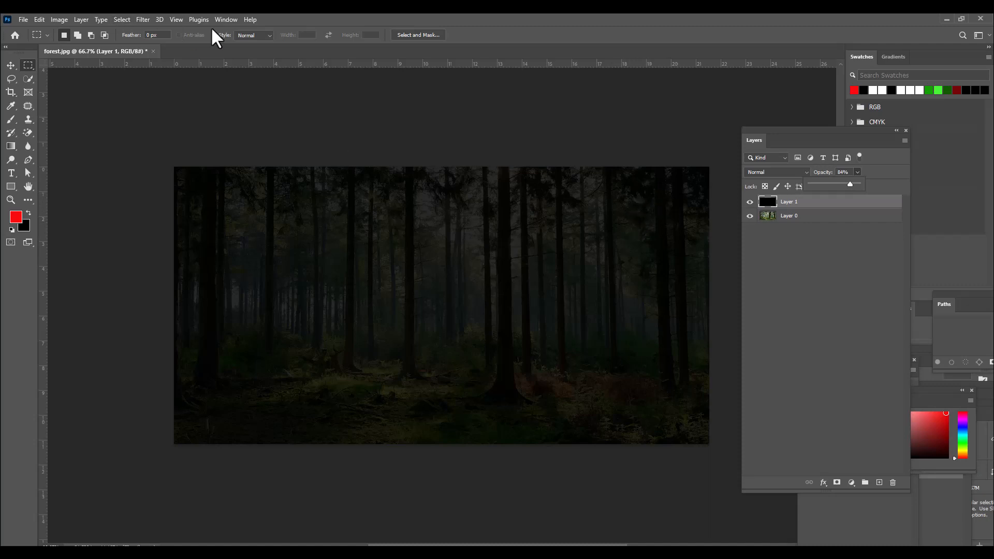
Step: Show the Info panel and move it to the upper right area of the canvas
click(227, 19)
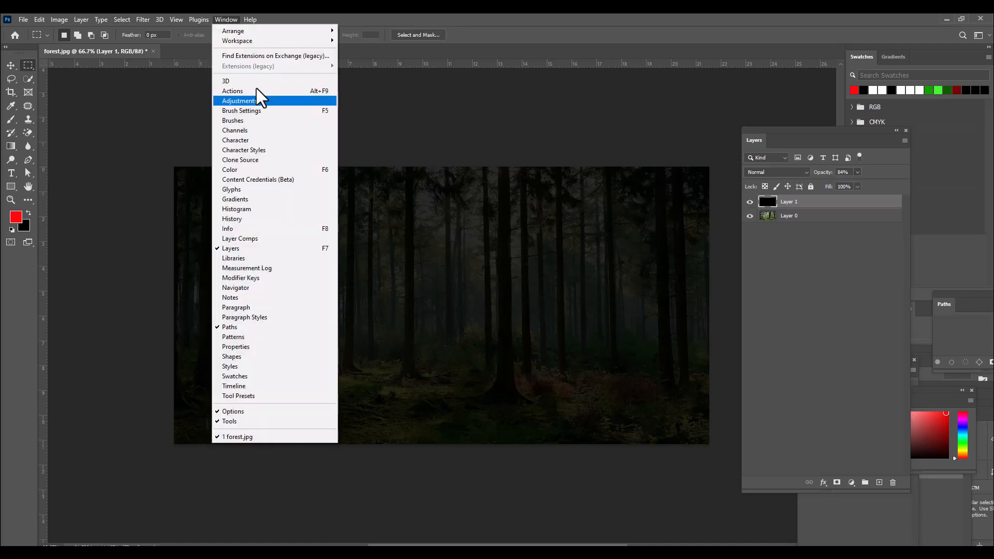
click(260, 229)
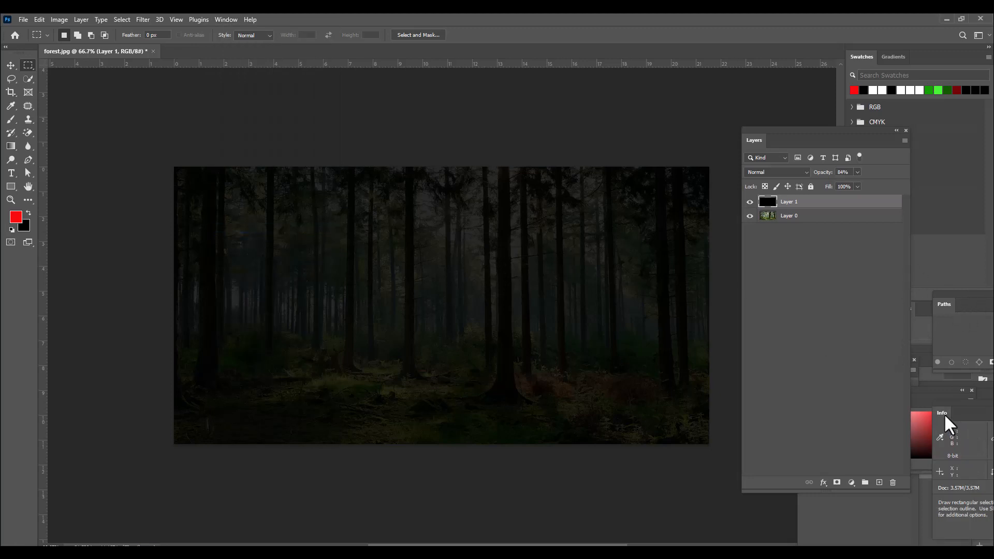
drag(943, 414, 646, 84)
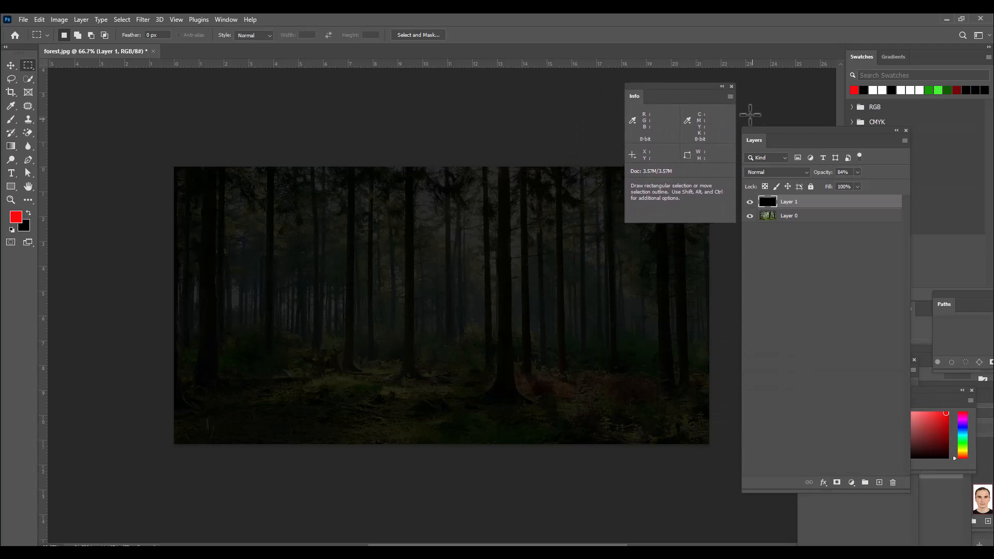
Step: Set the Info panel's mouse coordinate ruler units to pixels
click(731, 97)
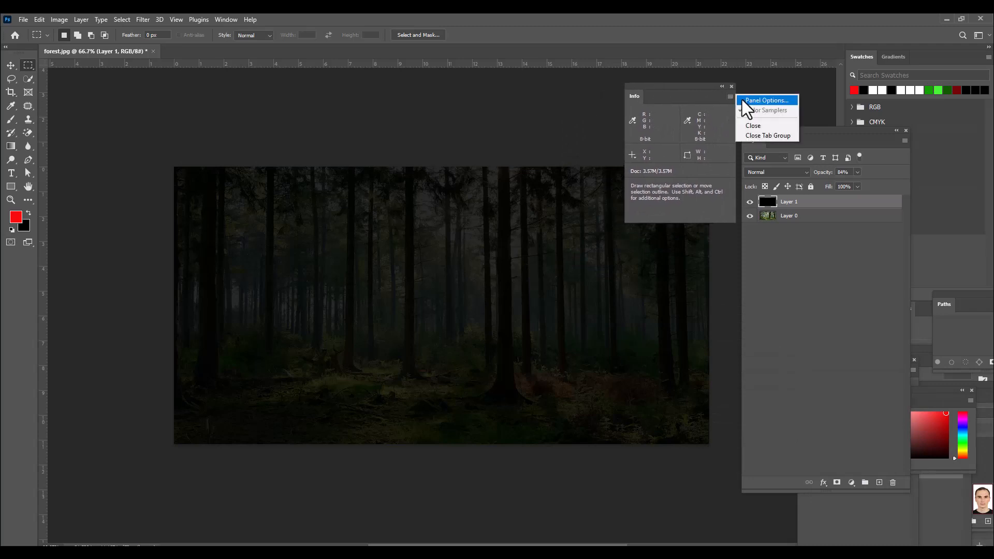
click(759, 101)
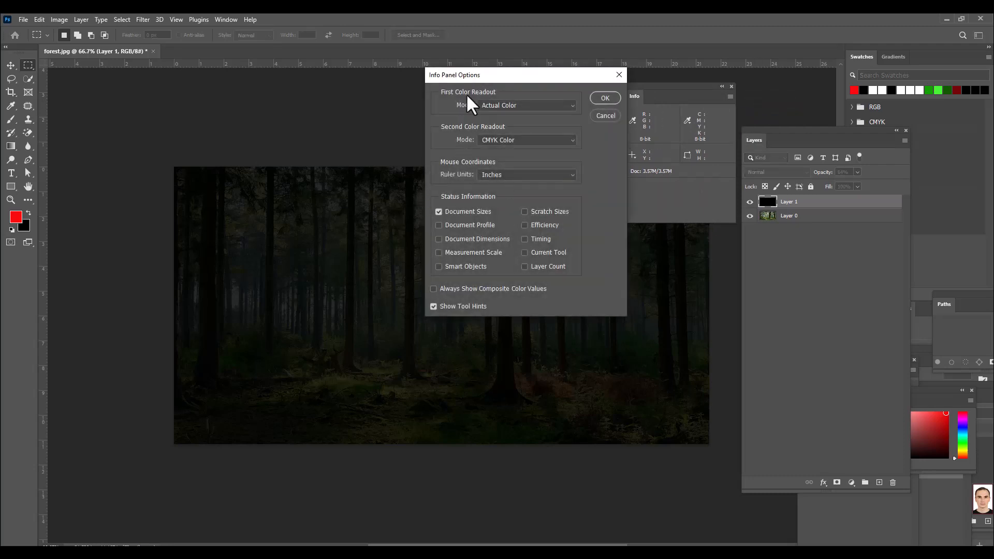
drag(478, 75, 520, 70)
click(544, 171)
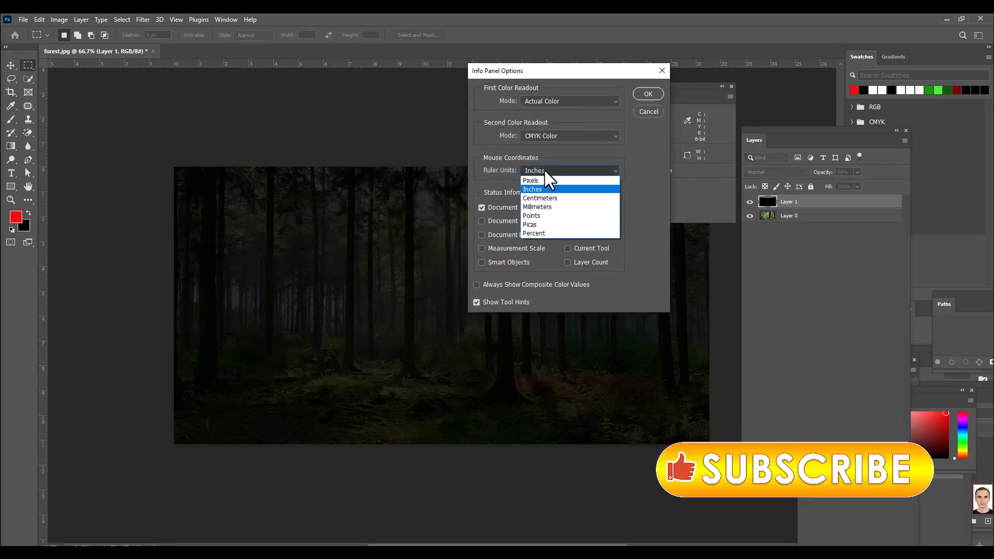
click(537, 181)
click(647, 94)
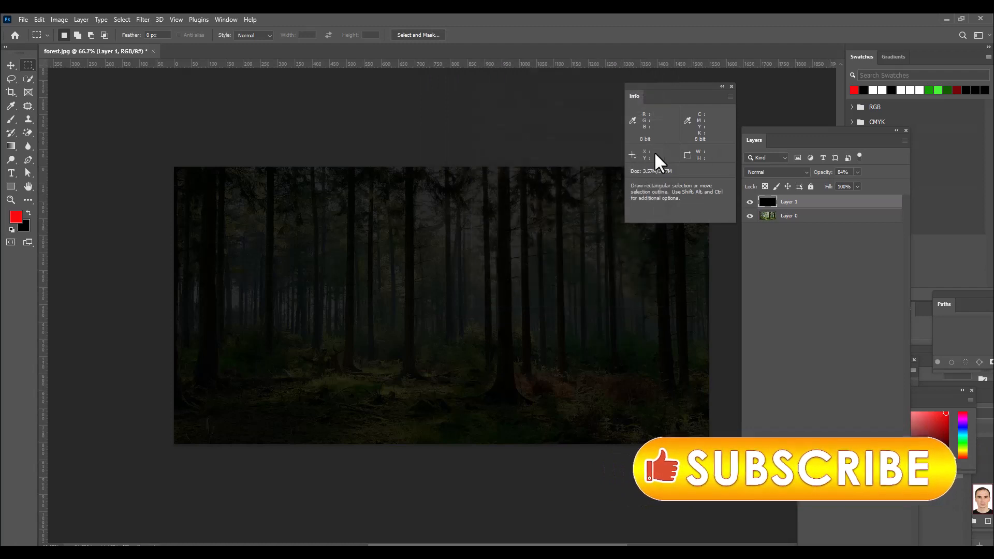
Step: Move the Info panel clear of the image for reading pointer coordinates, and bring the Layers panel back to the front
drag(676, 88, 834, 97)
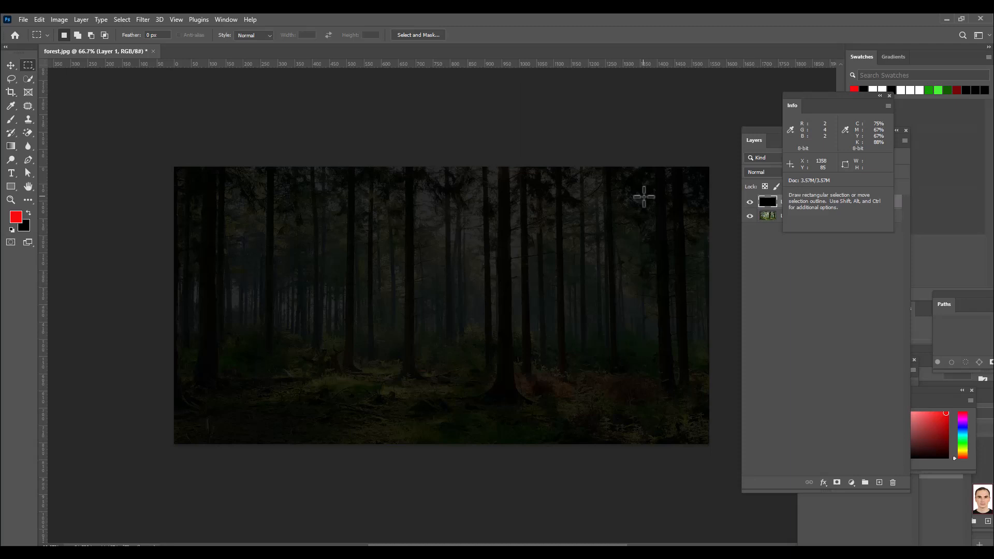
click(755, 134)
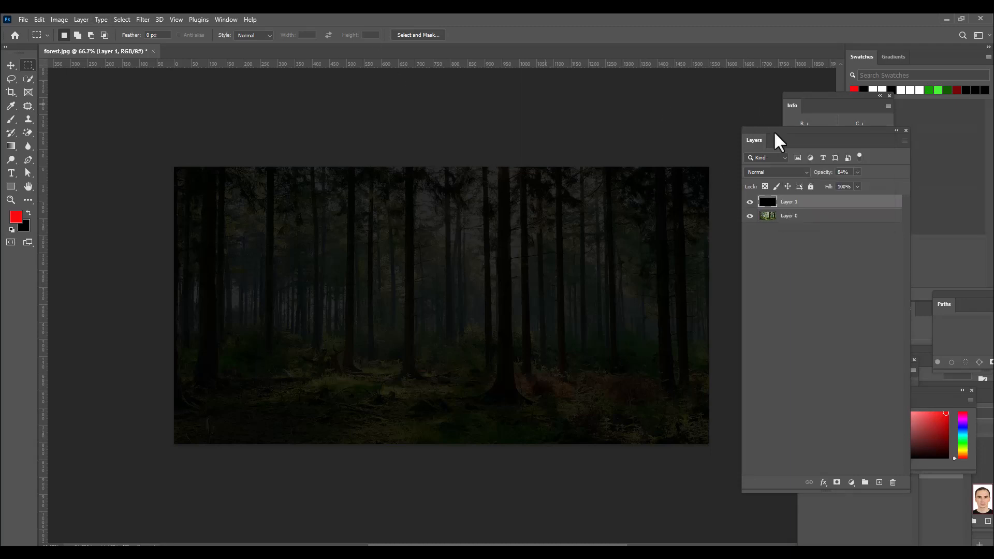
drag(772, 130, 756, 136)
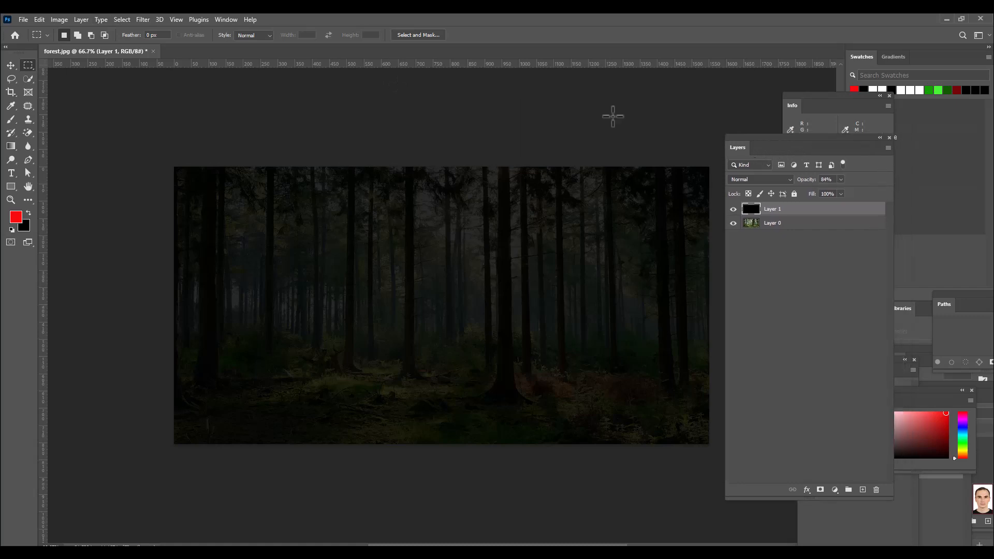
Step: Start a Lens Flare render on the black layer and roughly place the flare in the upper right of its preview
click(140, 20)
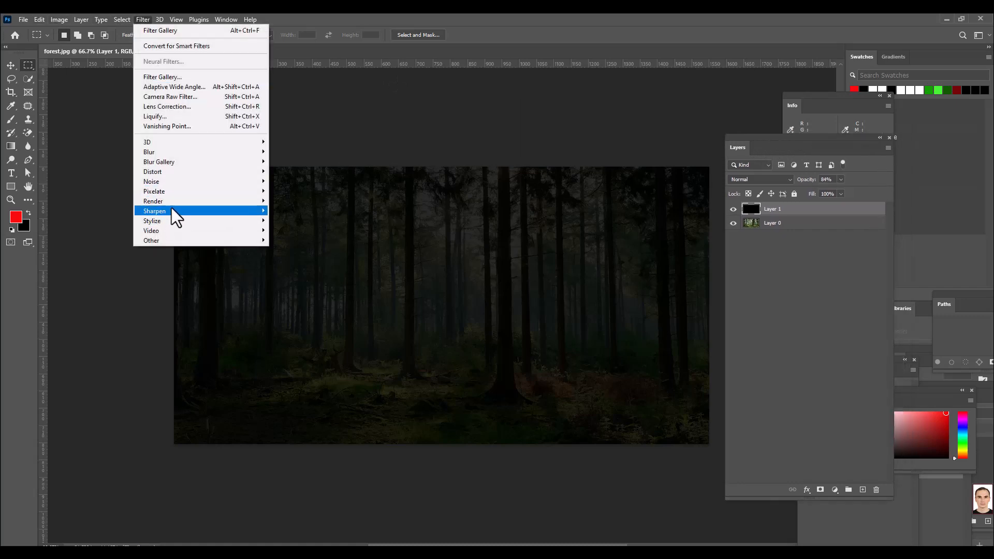
mouse_move(171, 203)
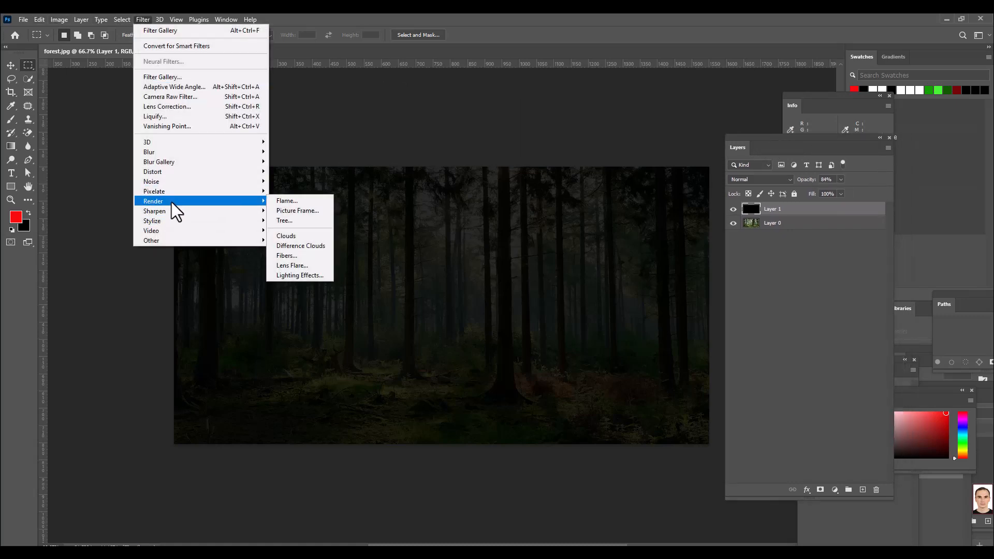
click(309, 266)
drag(448, 203, 500, 180)
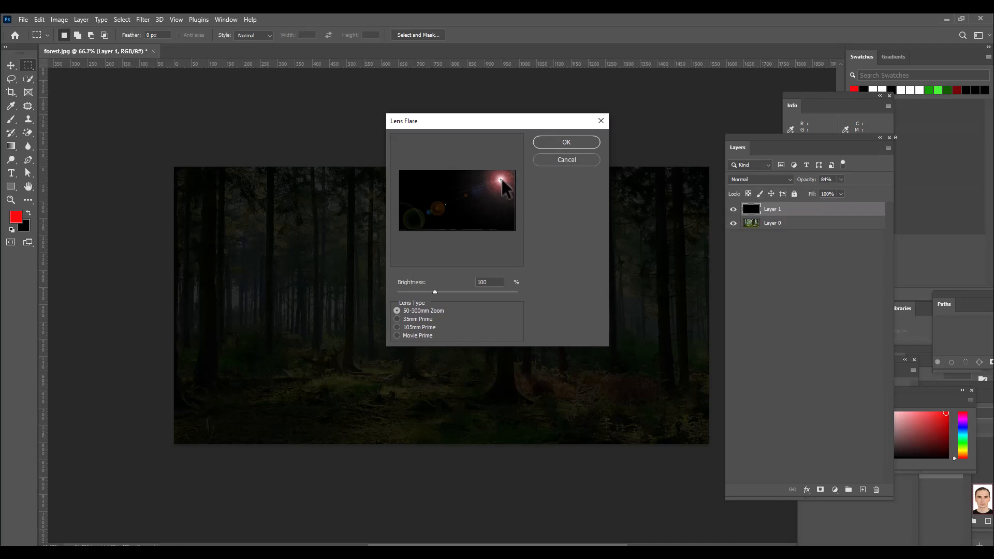
drag(505, 119, 509, 123)
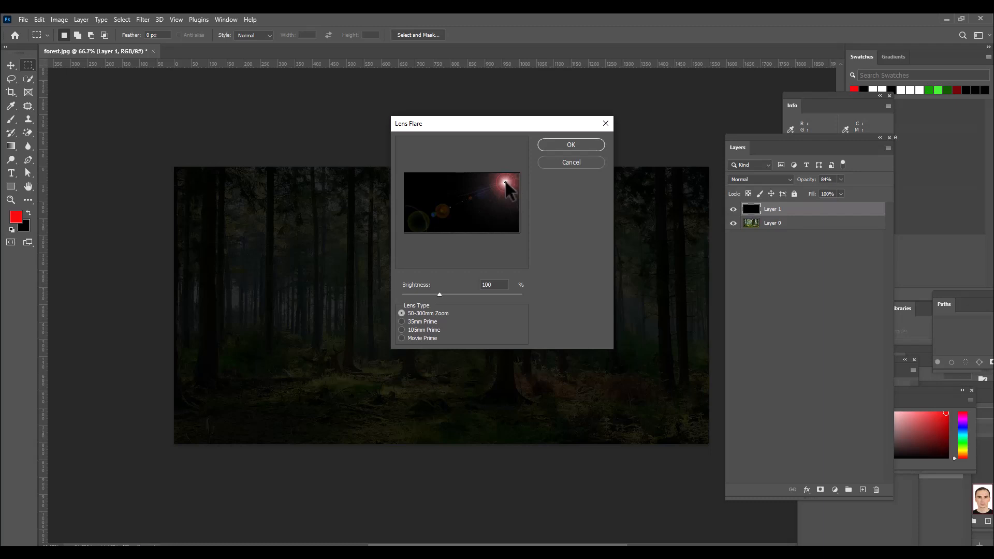
Step: Set the precise flare center to X 1358 and Y 85 pixels
key(alt)
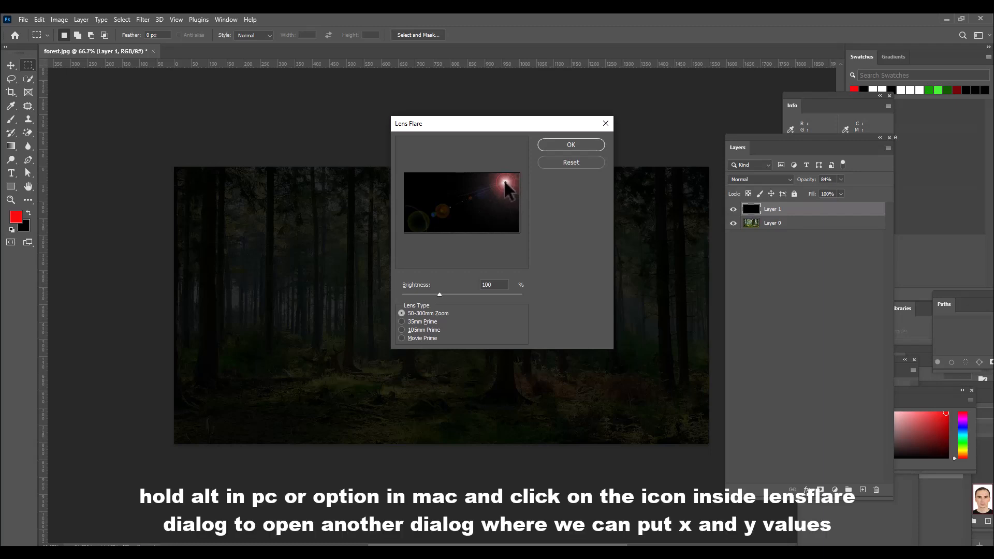
alt+click(505, 183)
mouse_move(511, 177)
mouse_down()
mouse_move(563, 173)
mouse_move(495, 181)
mouse_move(509, 170)
mouse_up()
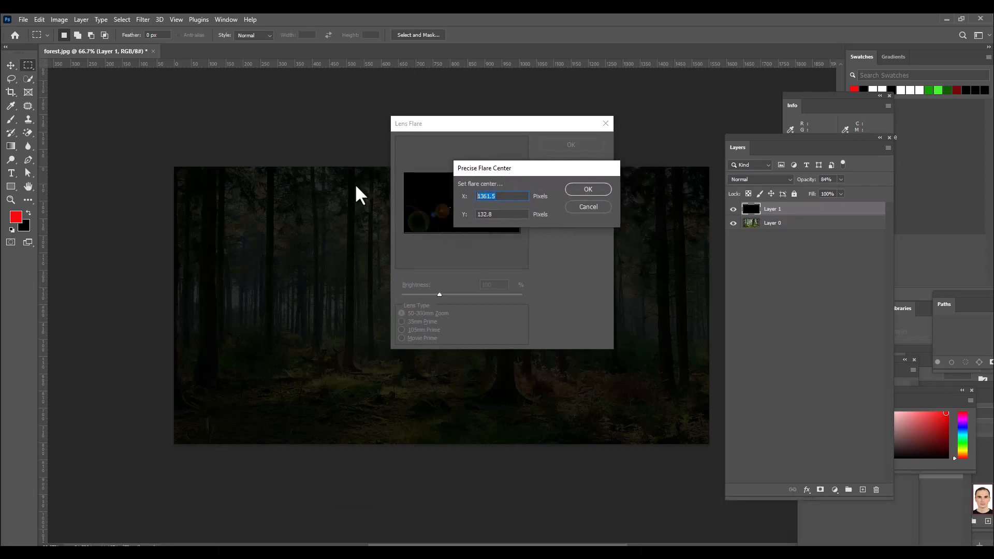
text(1358)
key(Tab)
text(85)
click(511, 196)
drag(512, 168, 490, 196)
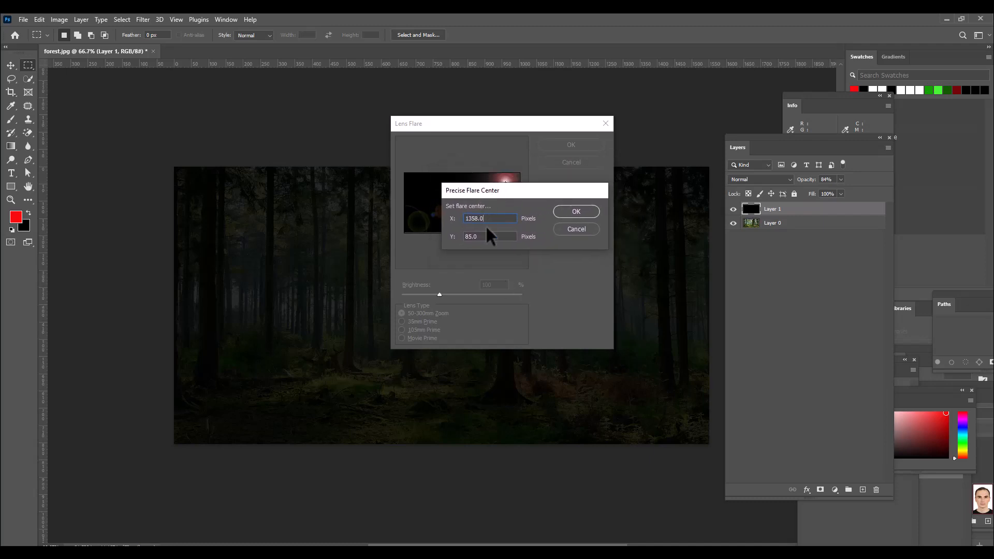
click(582, 210)
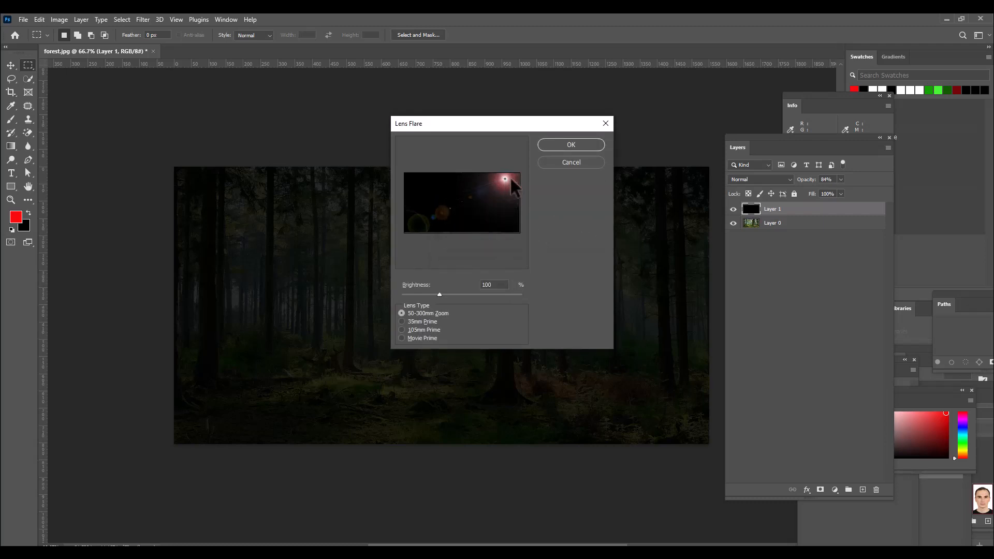
Step: Choose the 105mm Prime lens type with 114% brightness and apply the lens flare
drag(470, 123, 493, 100)
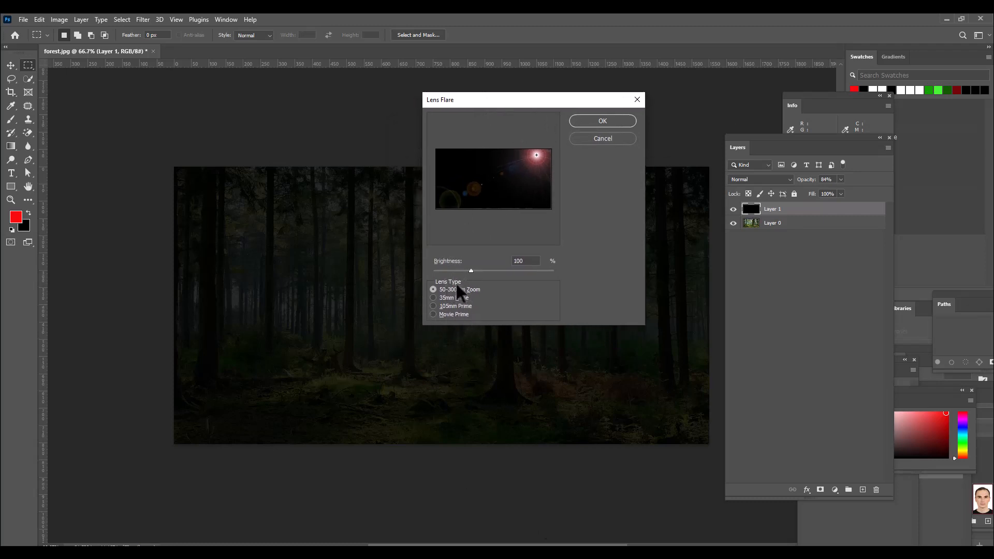
click(435, 306)
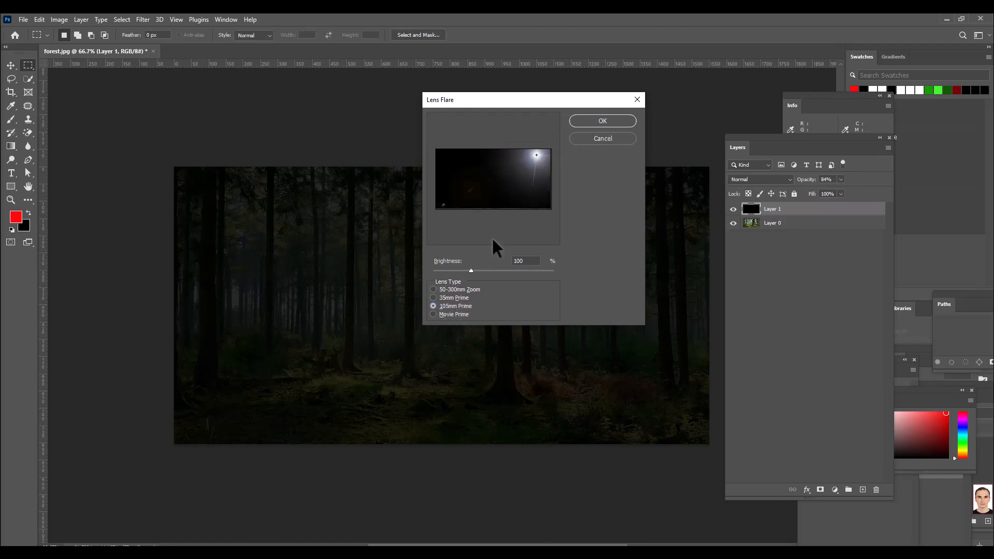
drag(471, 270, 476, 268)
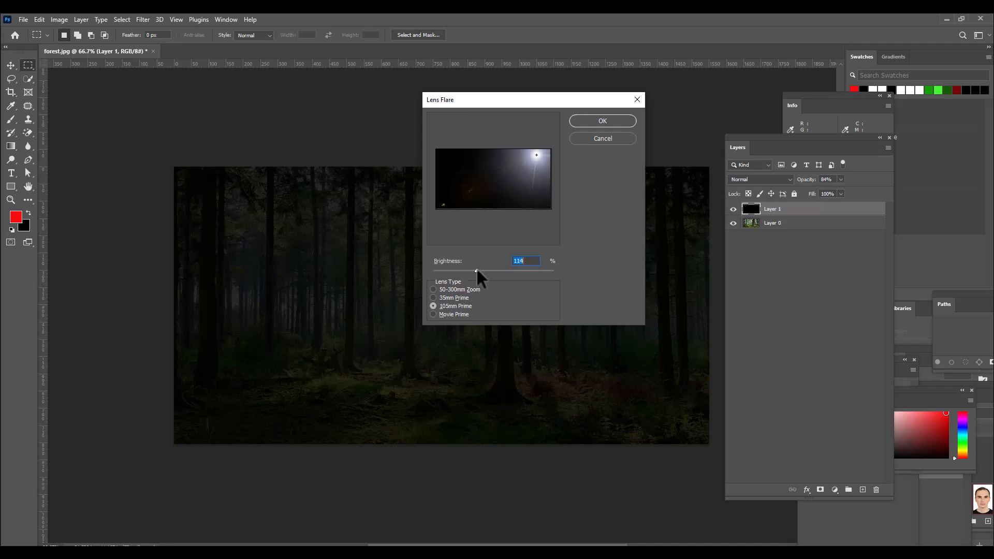
click(598, 122)
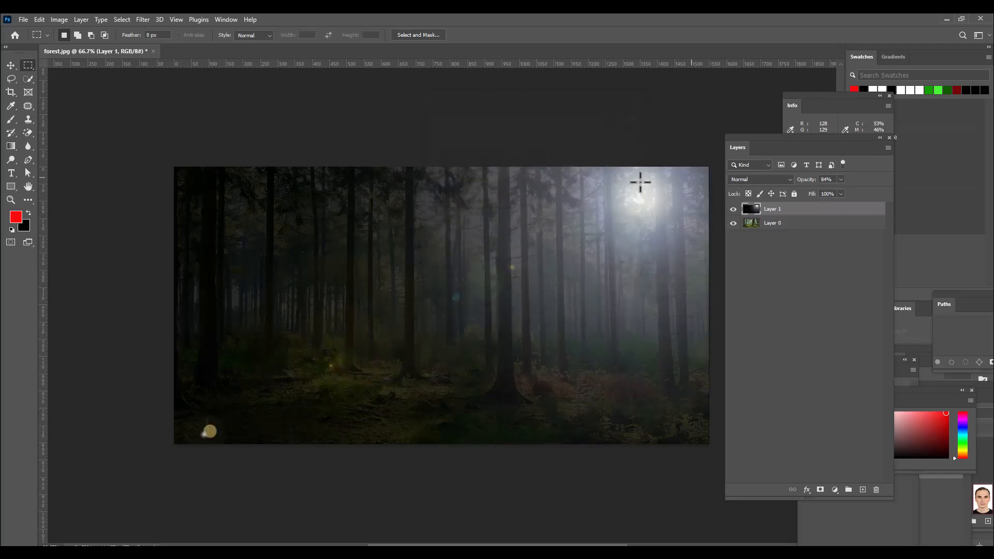
Step: Raise the flare layer's opacity to 100% and reposition the Layers panel beside the image
click(842, 180)
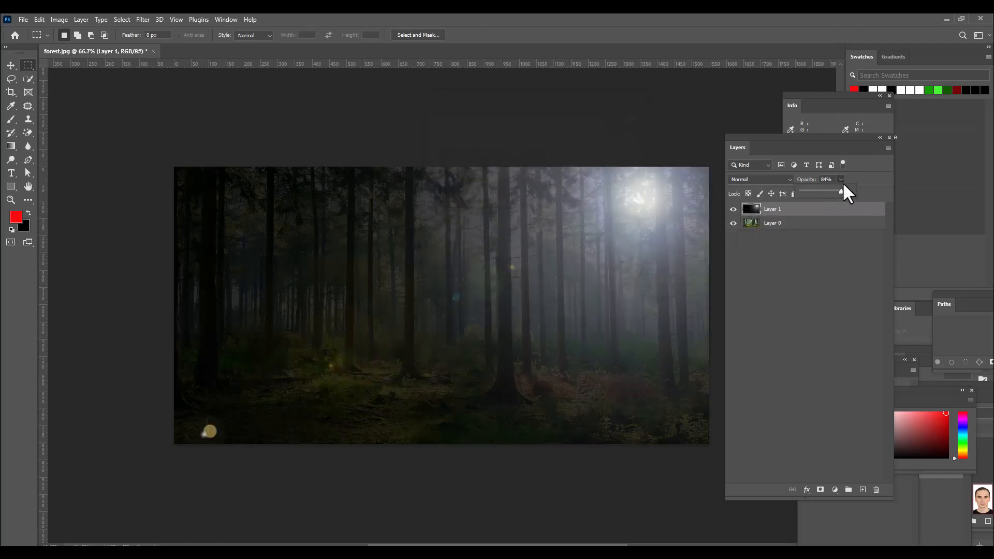
drag(842, 191, 871, 191)
click(874, 165)
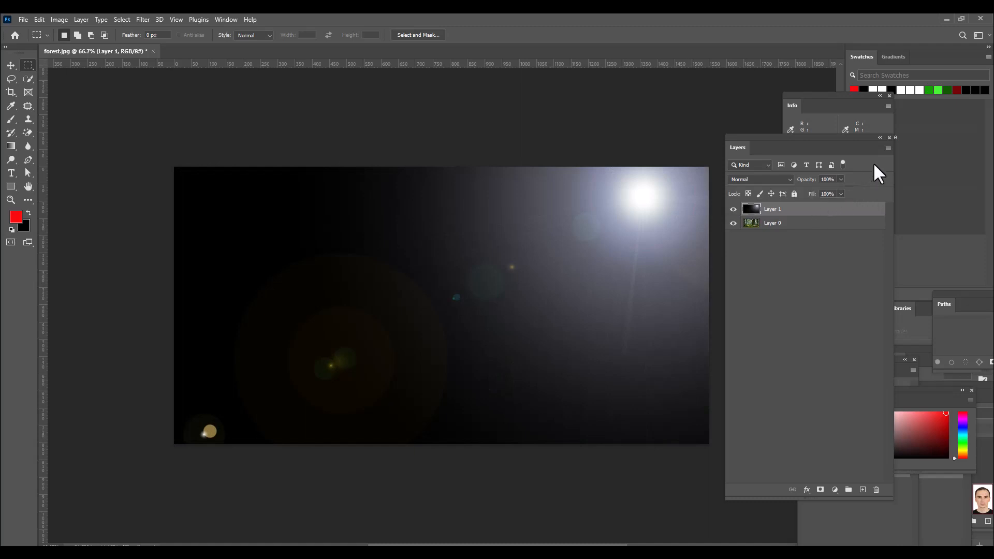
drag(762, 131, 752, 138)
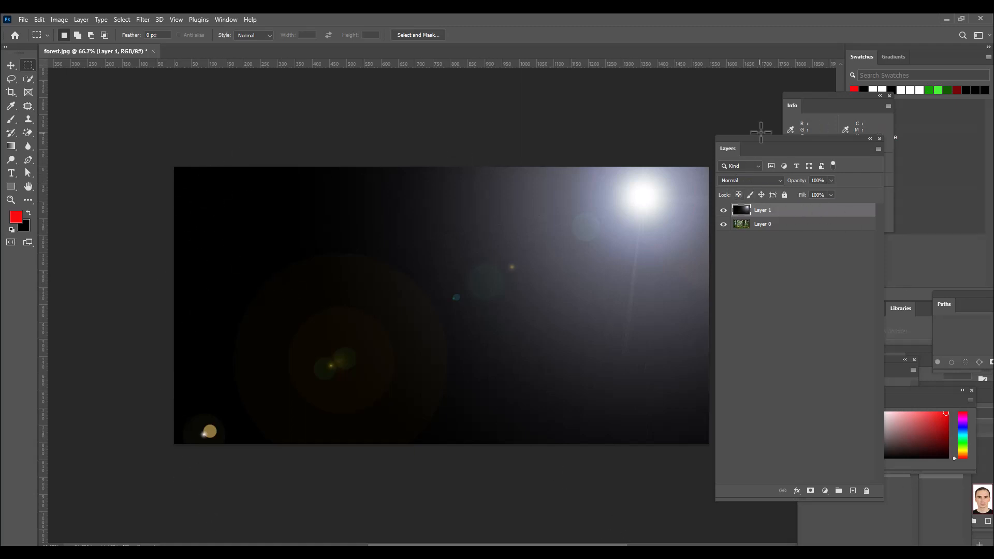
drag(754, 137, 764, 136)
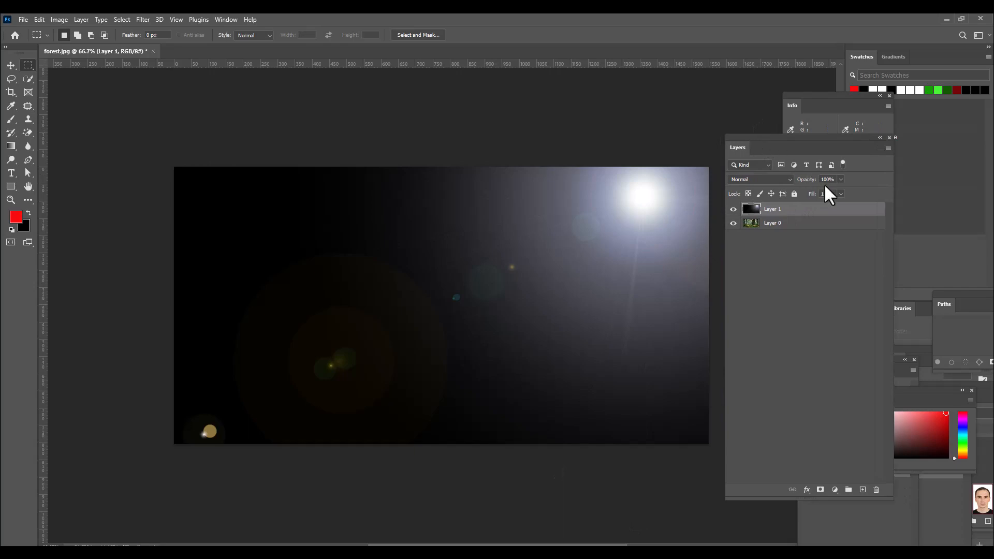
Step: Set the flare layer's blend mode to Screen, and select the forest photo layer beneath it
click(766, 176)
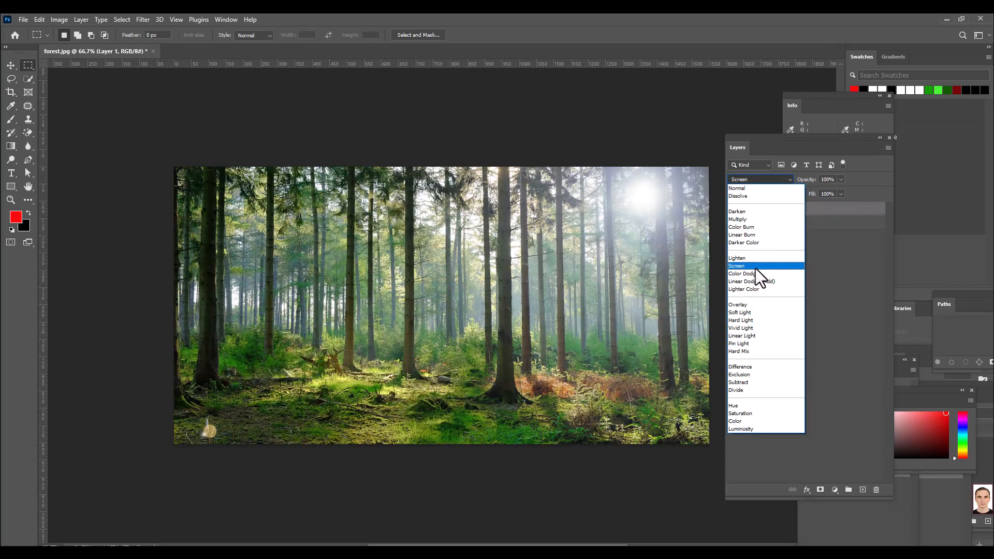
click(756, 266)
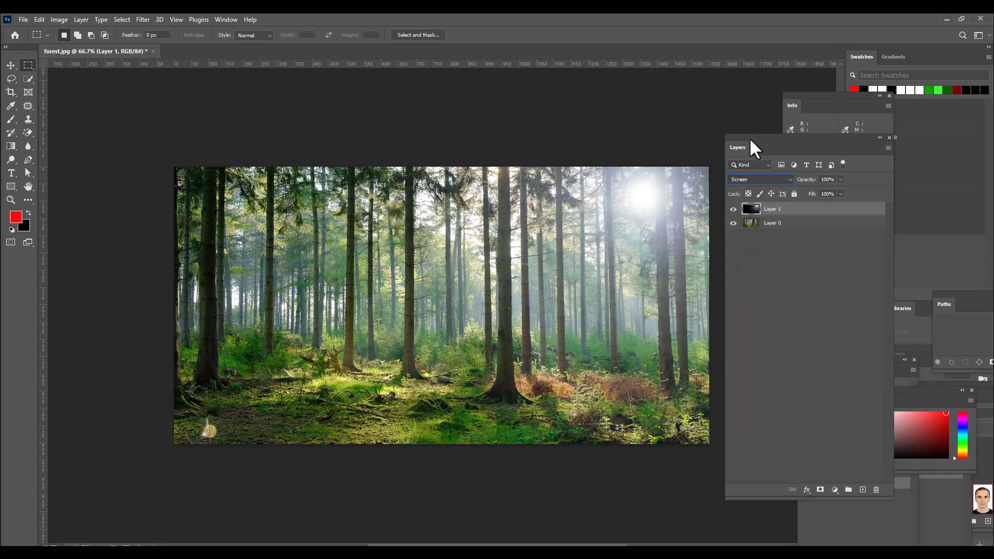
drag(749, 137, 747, 134)
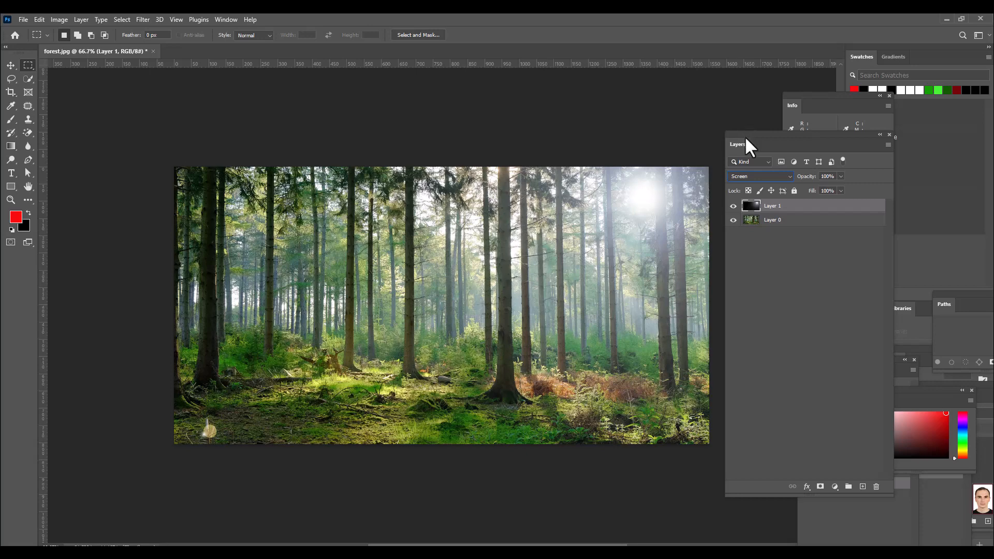
drag(746, 140, 755, 132)
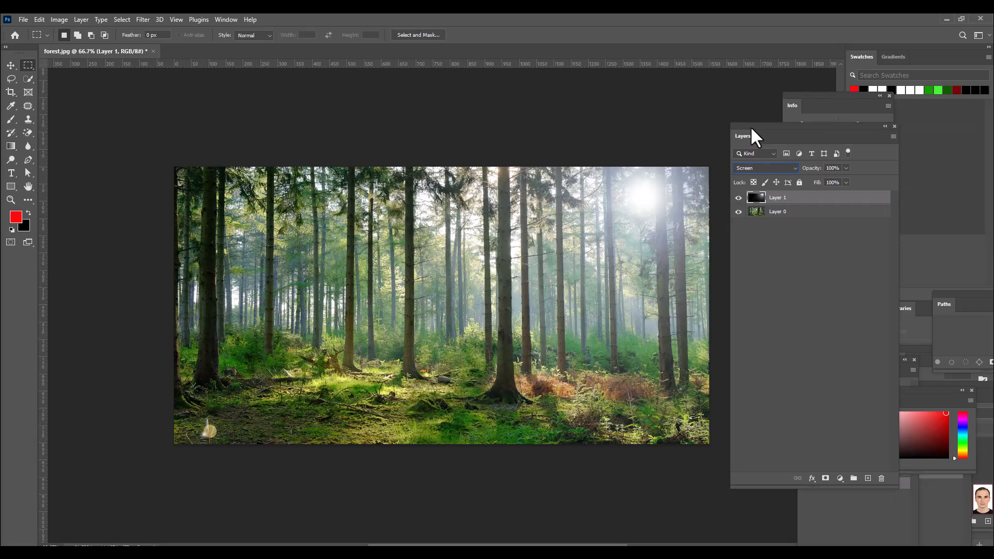
mouse_move(752, 127)
mouse_down()
mouse_move(738, 129)
mouse_move(746, 129)
mouse_up()
click(776, 213)
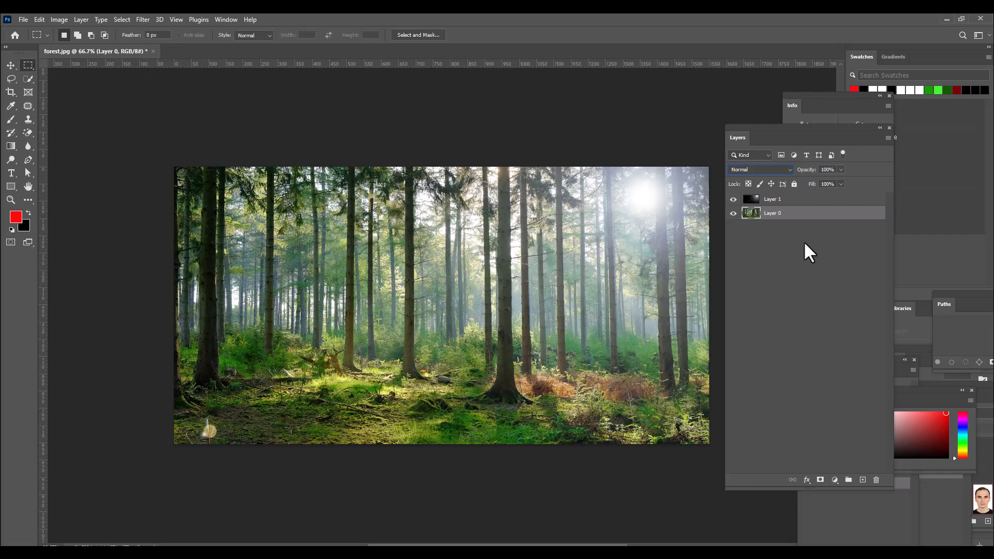
Step: Duplicate the forest photo layer and set the copy's blend mode to Multiply
key(ctrl+j)
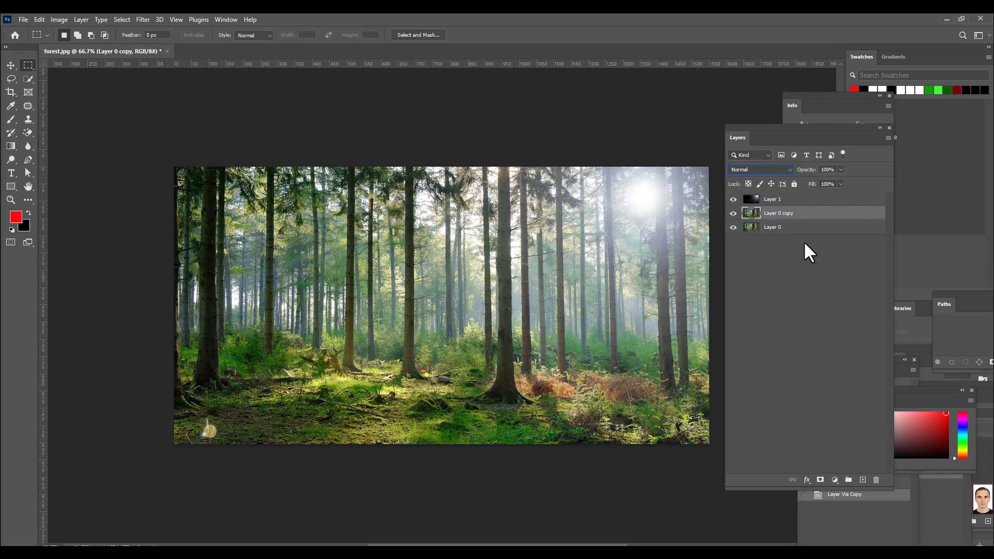
click(763, 170)
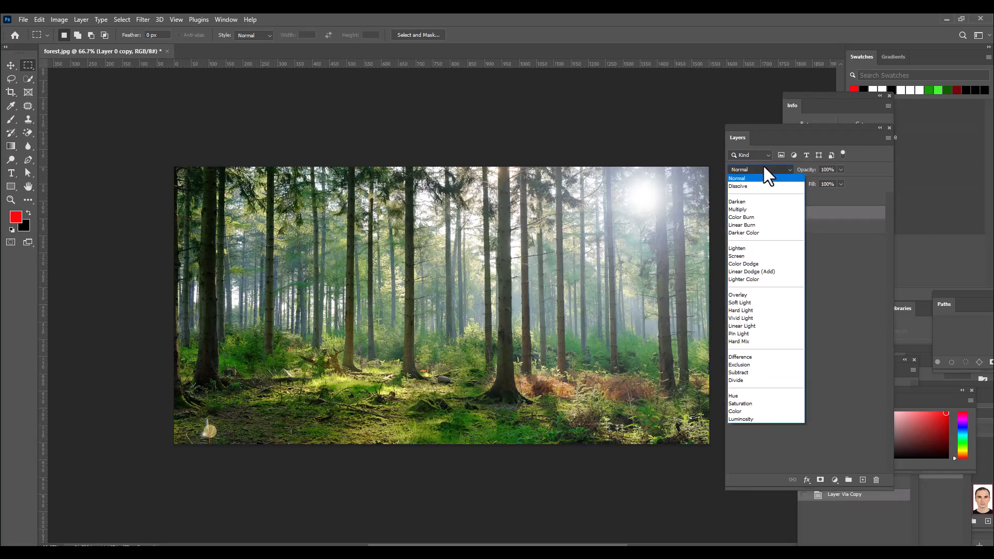
click(759, 209)
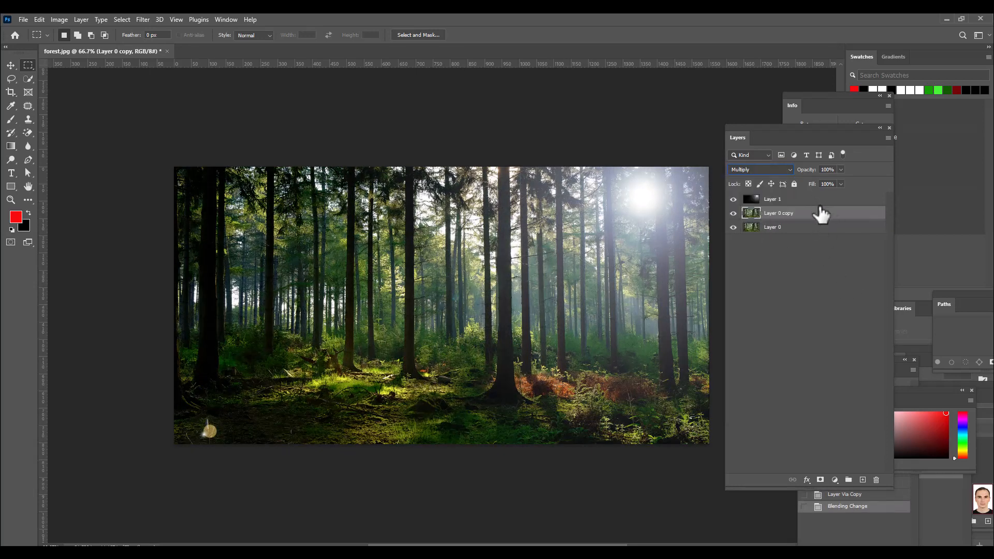
Step: Add a new layer named "rays" between the photo copy and the flare layer, and move the Layers panel slightly away from the image
click(862, 480)
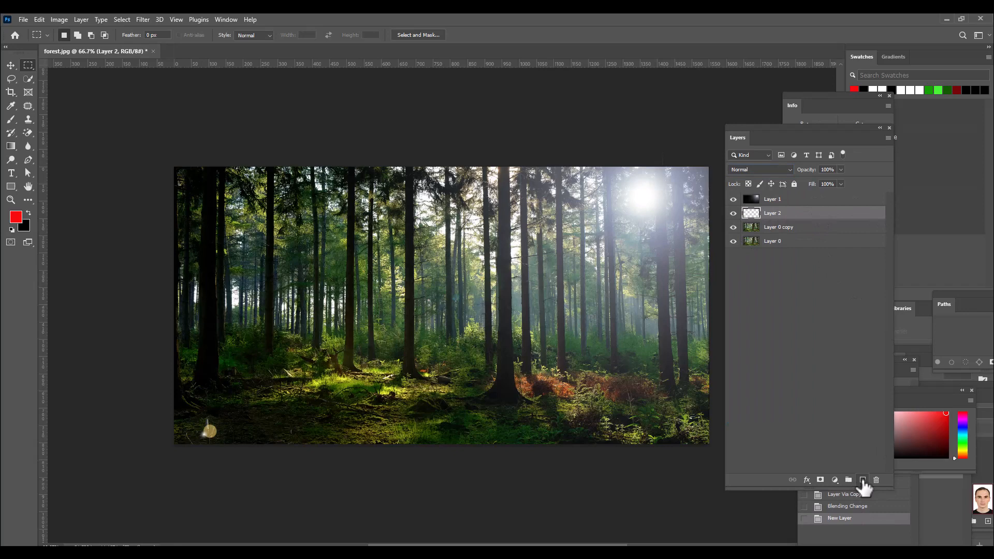
double_click(781, 216)
drag(756, 134, 769, 126)
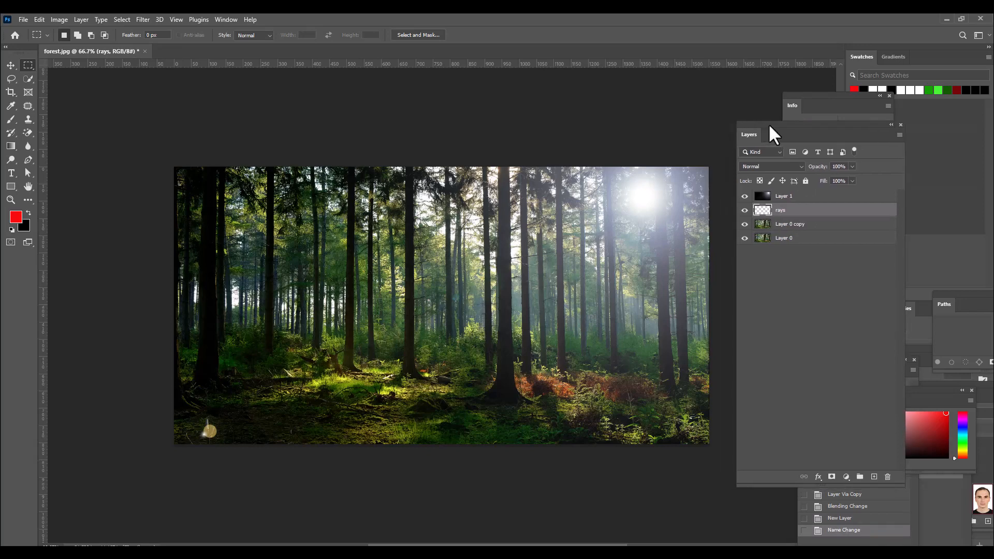
Step: Activate the Brush tool and find the Hard Square 24 pixels preset by searching the brushes for "sq"
drag(11, 121, 41, 119)
click(65, 34)
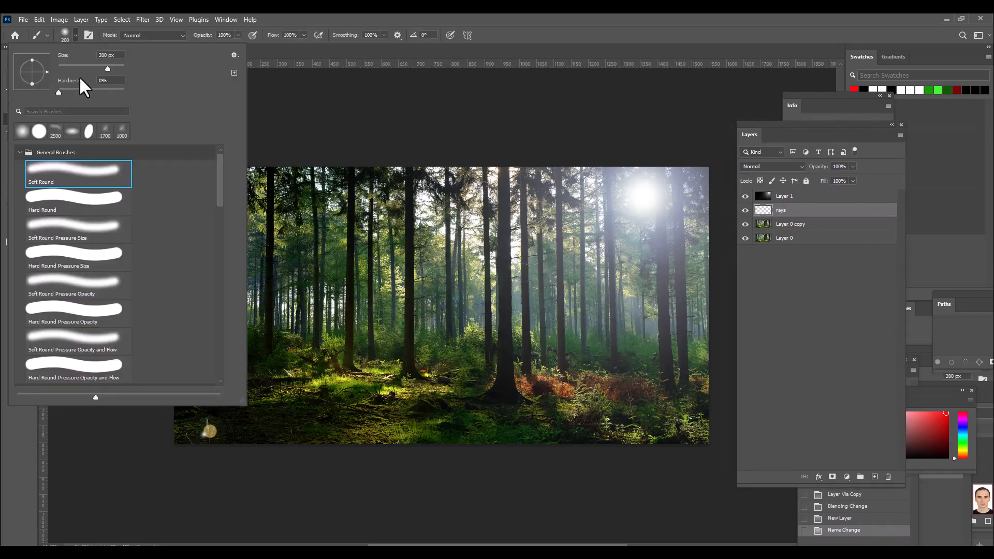
click(59, 110)
text(s)
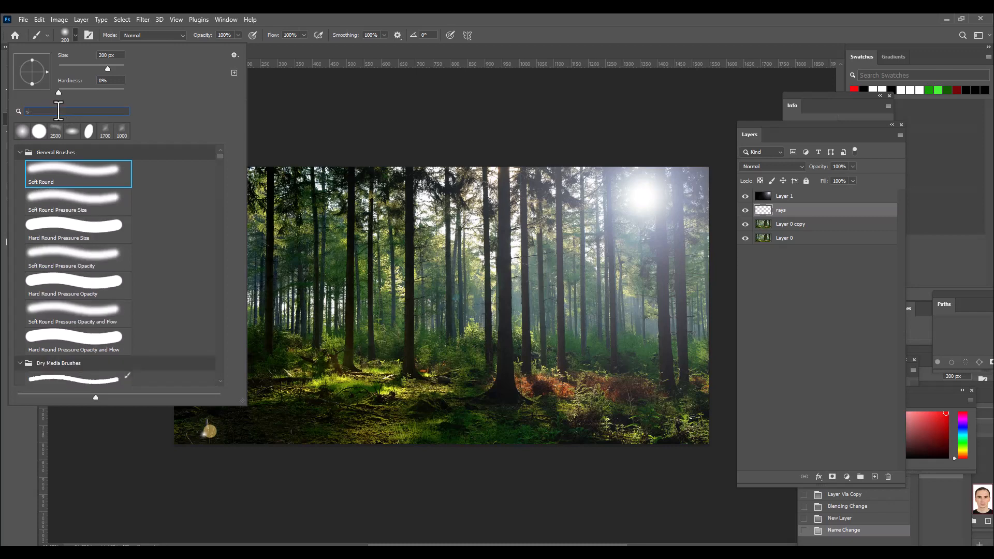
text(q)
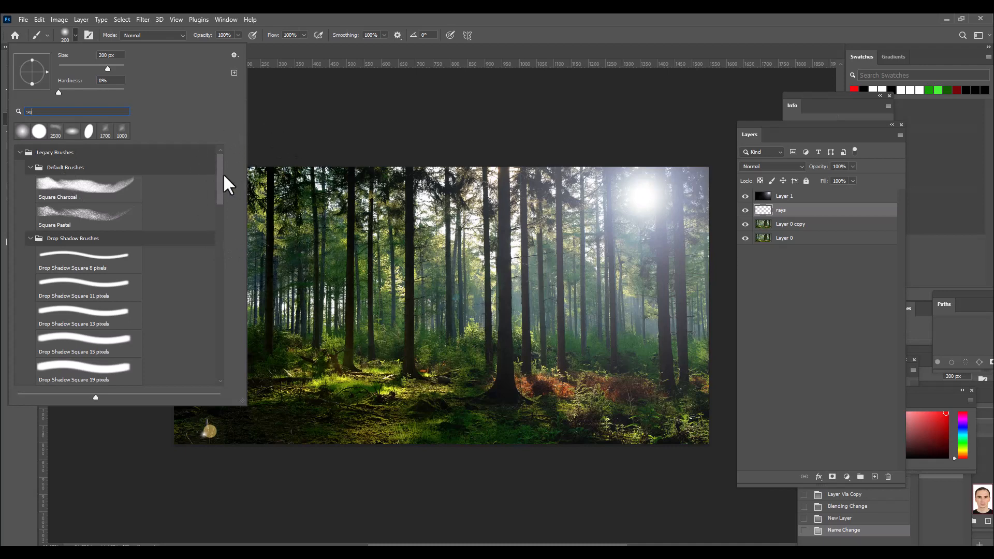
drag(220, 172, 216, 354)
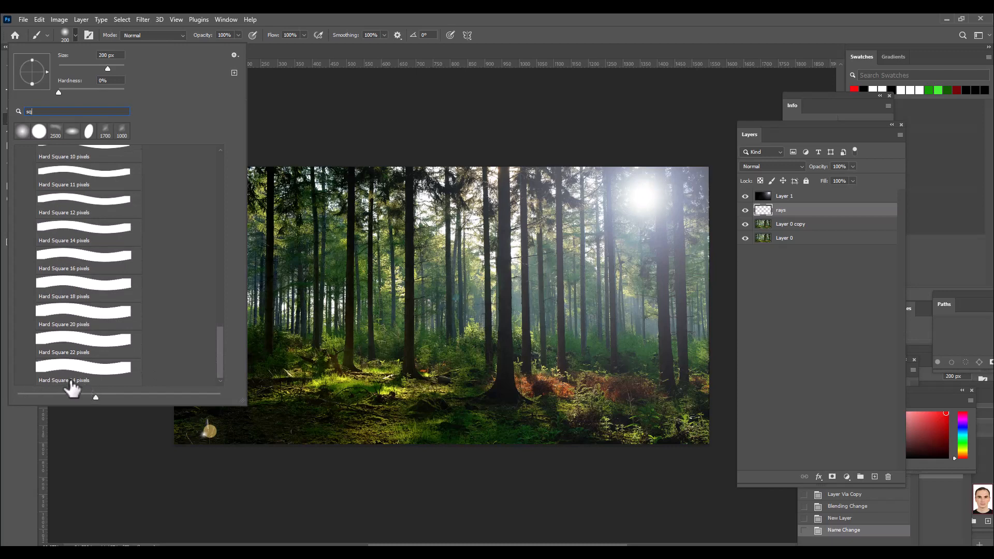
click(94, 376)
click(484, 26)
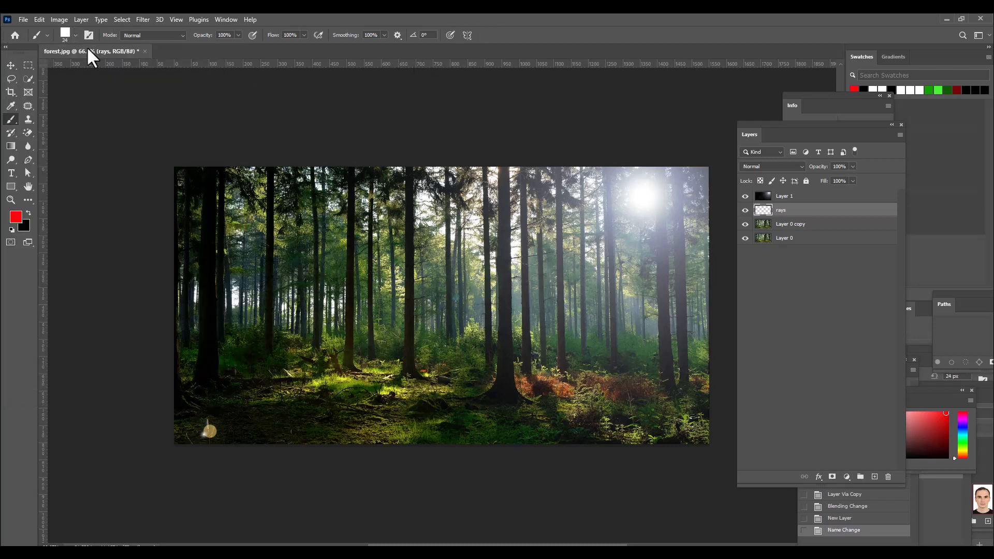
Step: Enlarge the square brush to 200 px and make white the foreground color with black as the background color
key(bracketright)
key(bracketright)
key(bracketright)
key(bracketright)
key(bracketright)
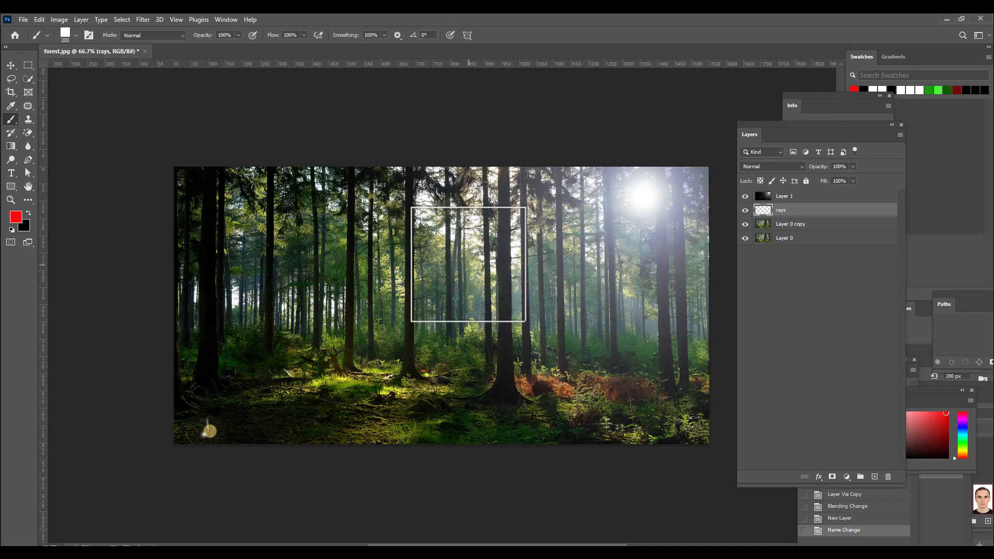
key(bracketleft)
key(bracketleft)
key(bracketright)
key(bracketright)
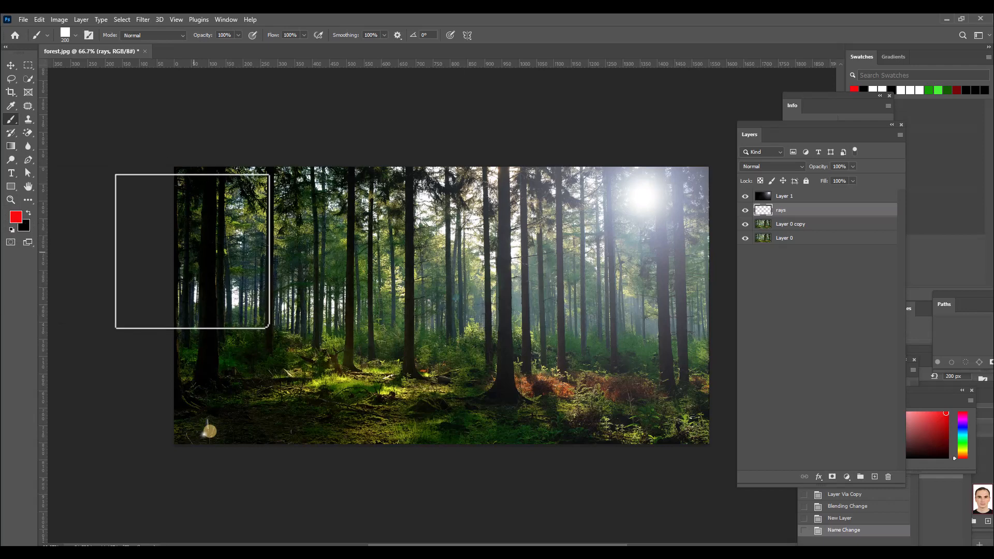
key(d)
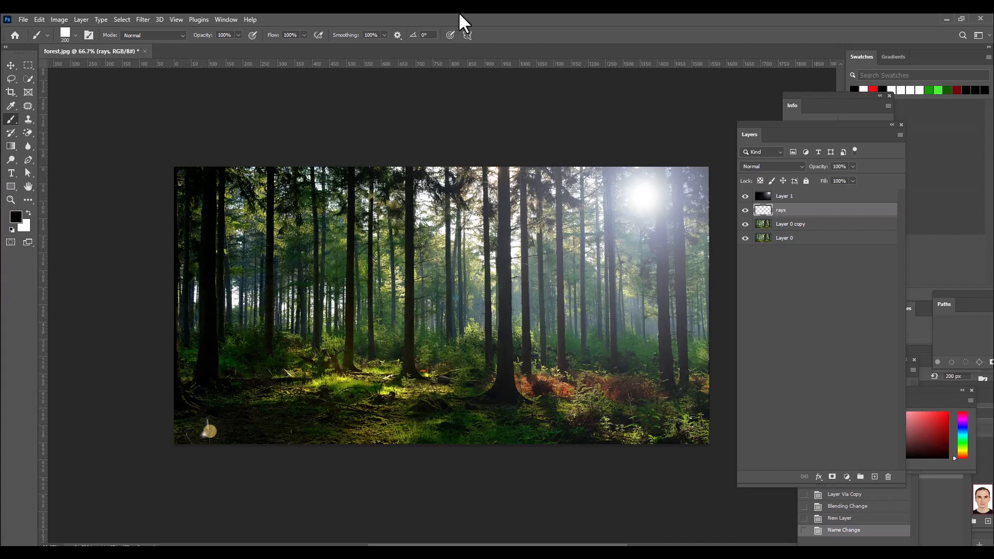
key(x)
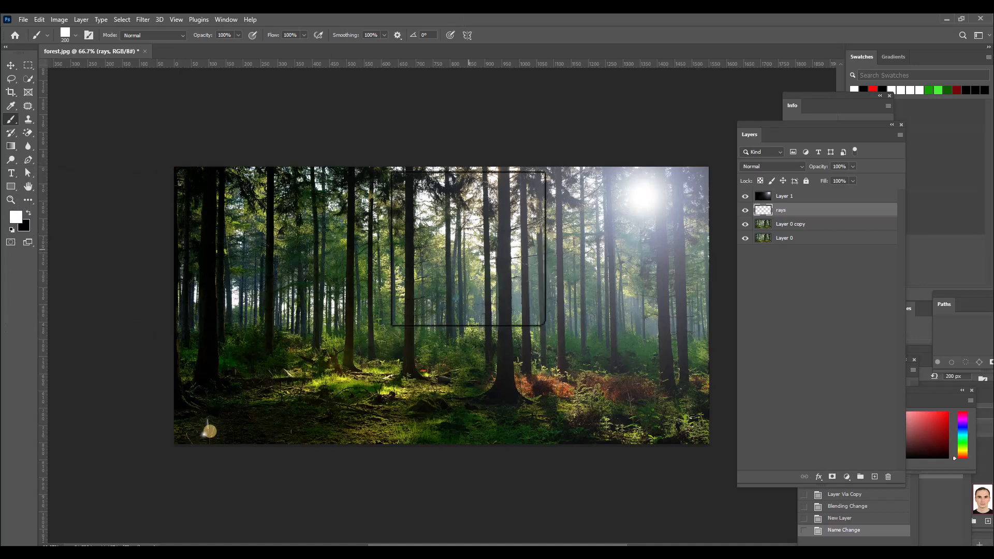
Step: Flatten the square brush tip into a wide, low rectangle, test it with one white stamp on the photo, and undo the stamp
right_click(472, 189)
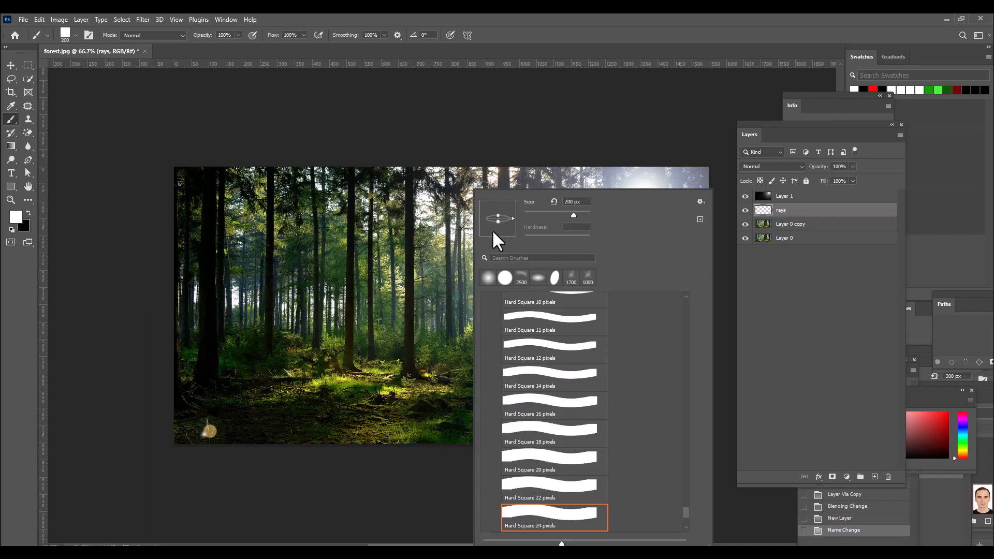
click(566, 36)
click(468, 249)
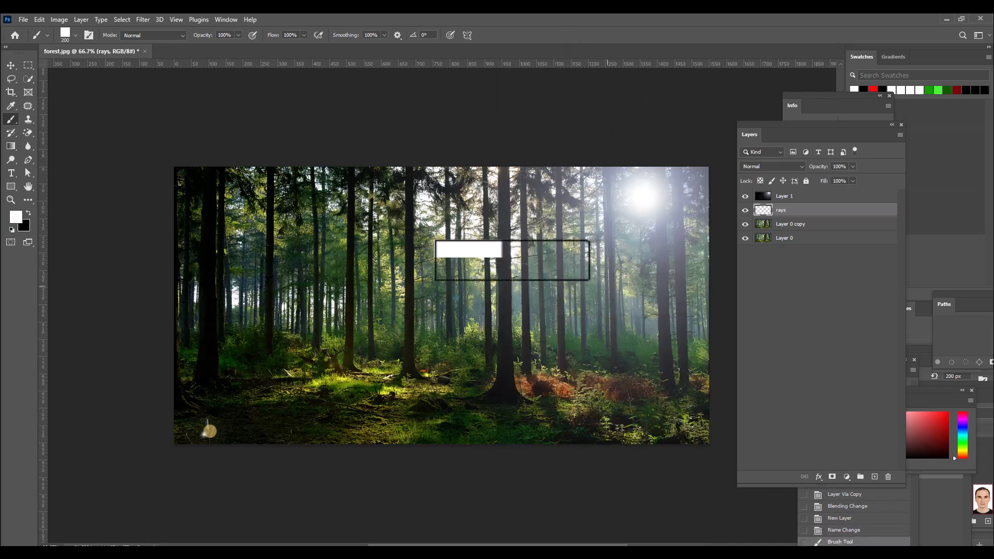
key(ctrl+z)
Step: Reduce the flattened brush to 100 px and rotate its tip to 30° so it slants toward the sun, checking the tip shape
key(bracketleft)
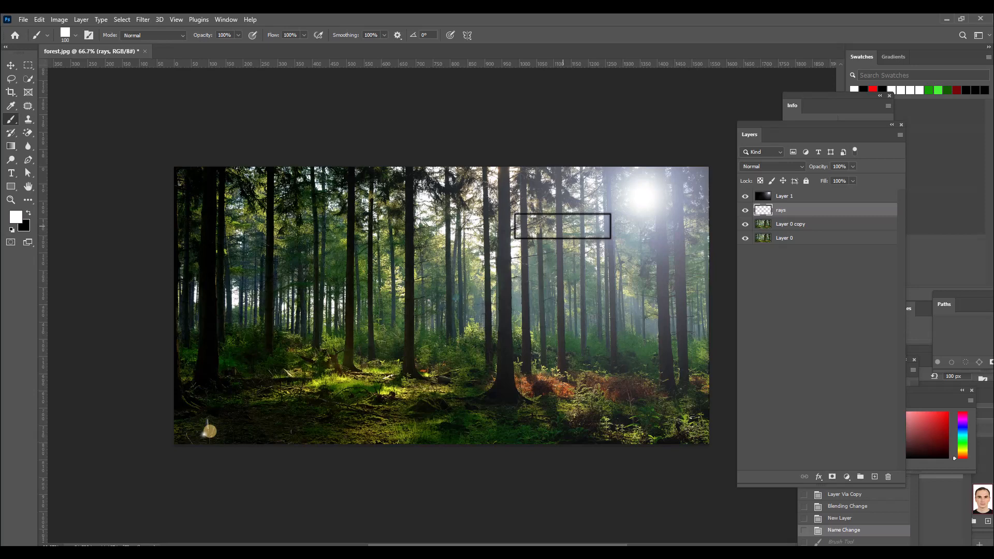
key(shift+Left)
key(shift+Right)
key(shift+Right)
key(shift+Right)
key(shift+Left)
key(shift+Left)
key(shift+Right)
key(shift+Left)
key(shift+Left)
key(shift+Left)
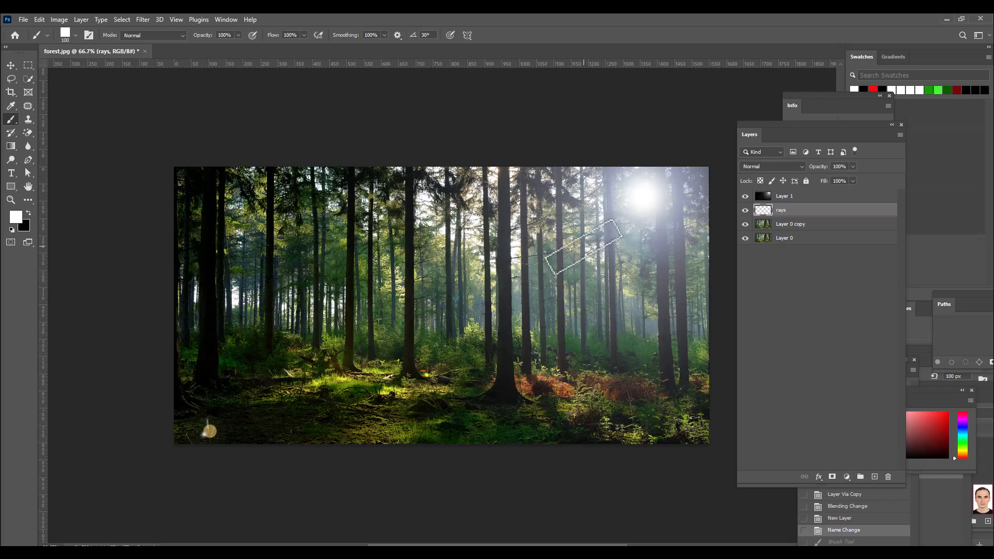
right_click(582, 241)
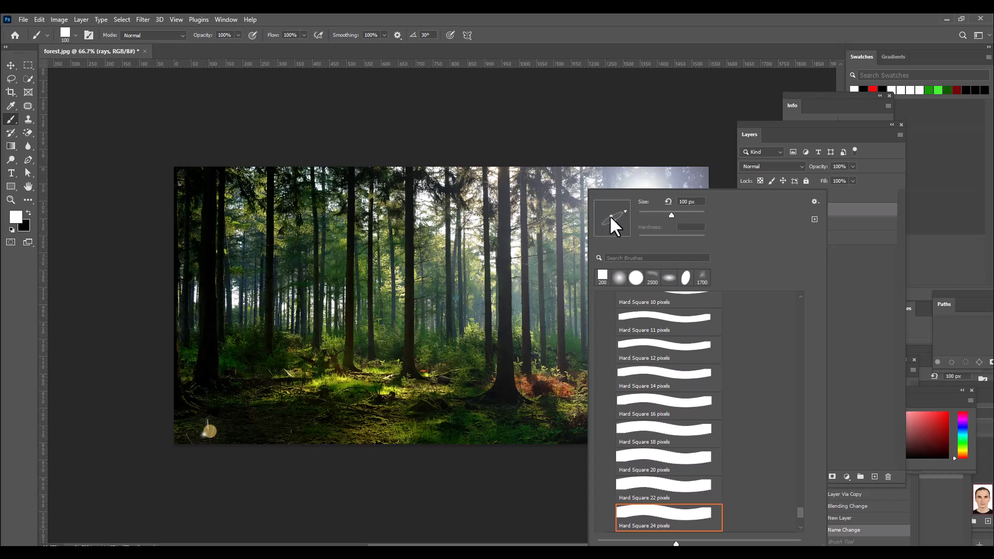
click(694, 13)
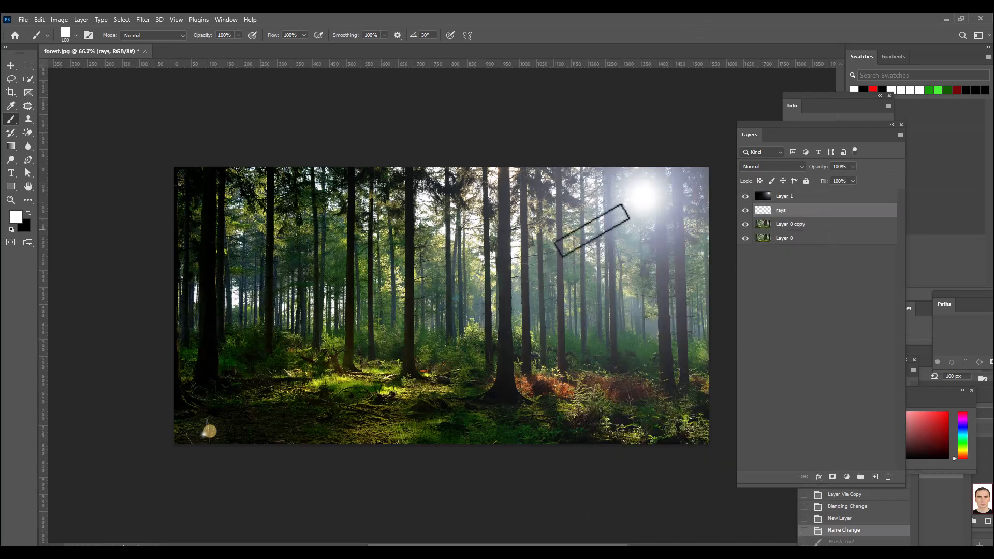
Step: Stamp a diagonal band of short white bars on the rays layer from below the sun to the forest floor, reducing the brush to 90 and 80 px
click(592, 230)
click(615, 235)
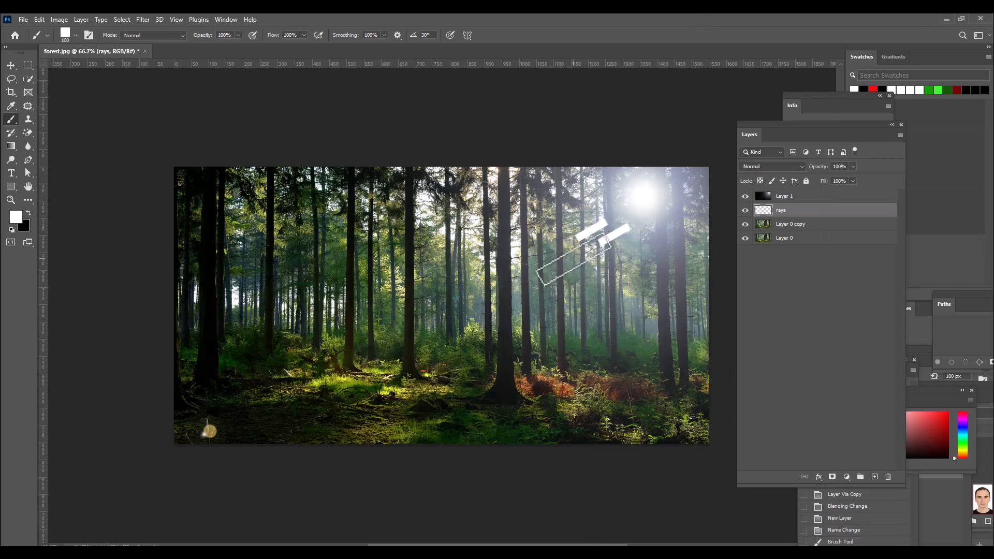
click(574, 259)
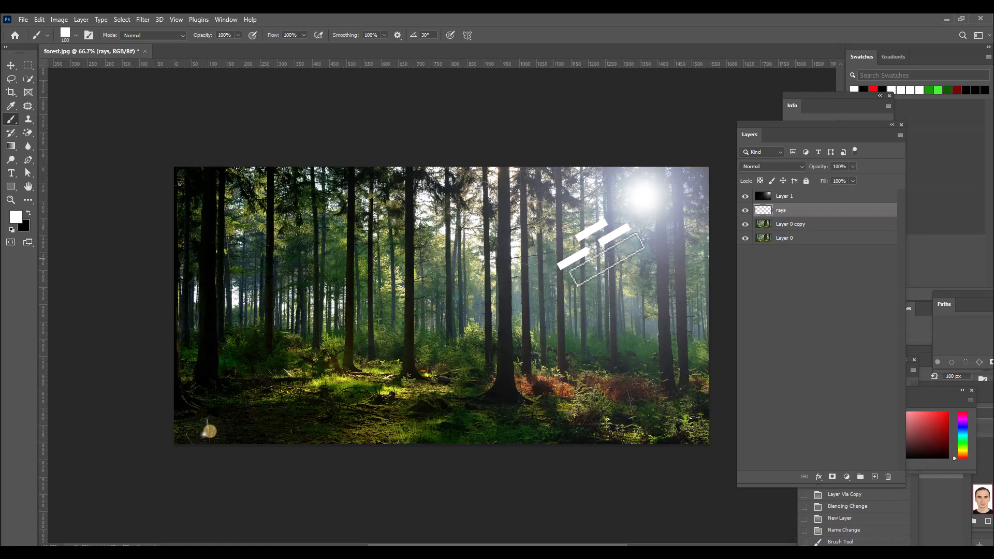
click(604, 259)
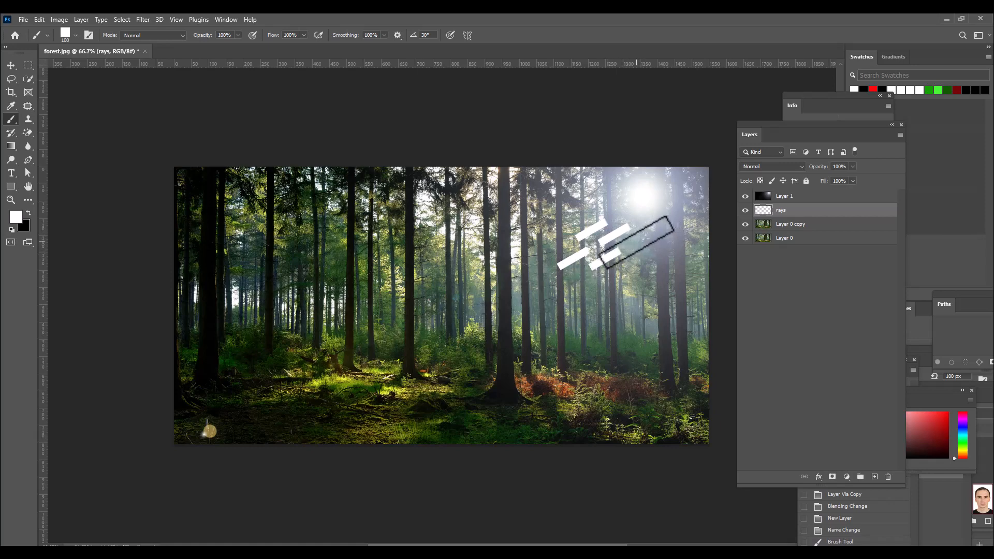
key(bracketleft)
click(636, 242)
click(566, 280)
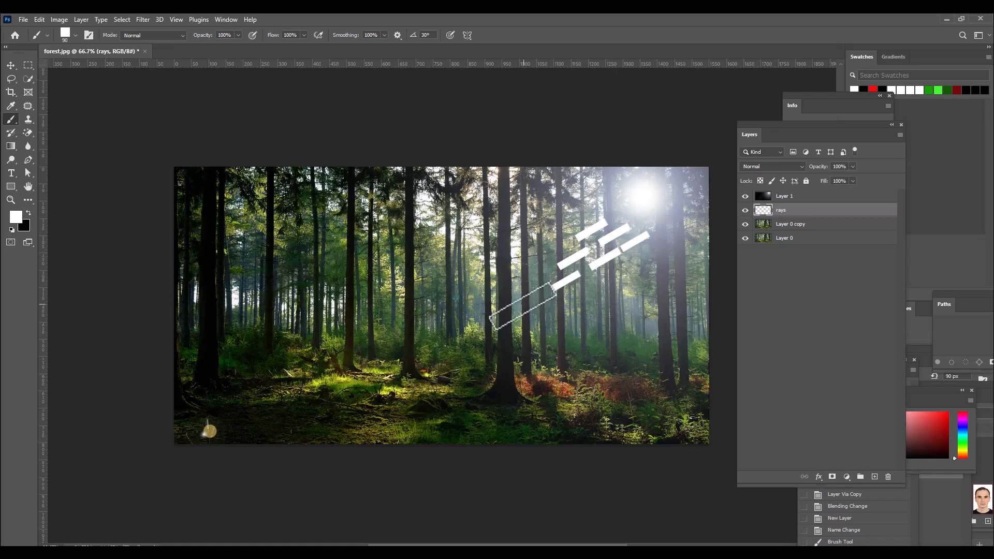
click(531, 302)
click(530, 281)
click(555, 252)
click(517, 270)
click(479, 301)
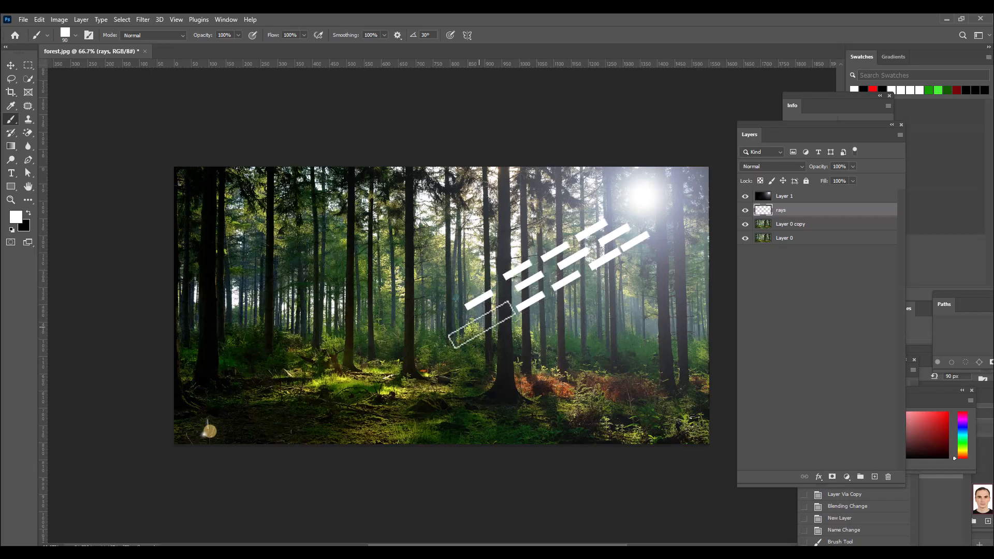
click(494, 307)
click(494, 326)
click(461, 325)
click(436, 321)
click(441, 354)
click(417, 346)
click(377, 360)
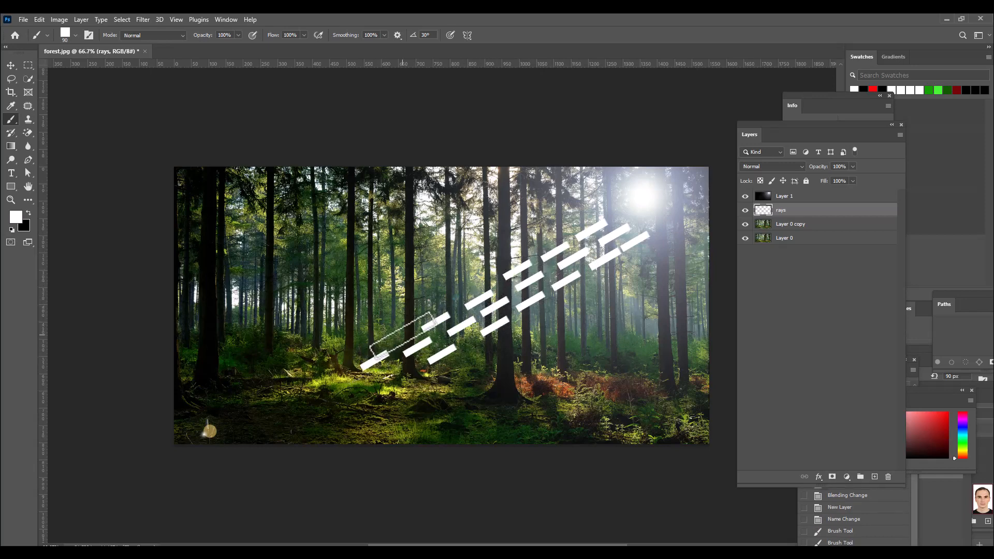
click(462, 295)
click(404, 338)
click(353, 384)
click(374, 394)
click(393, 371)
click(412, 377)
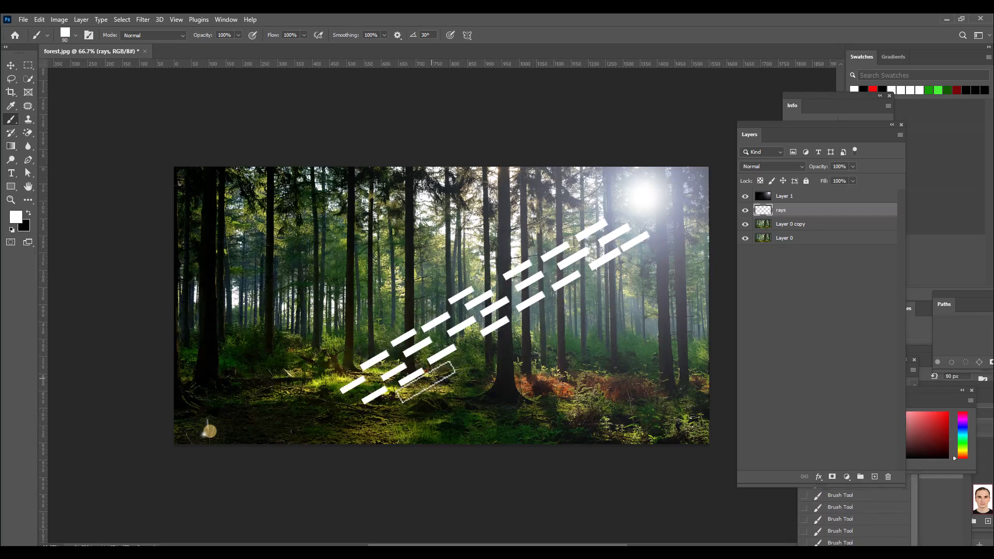
click(417, 387)
click(460, 360)
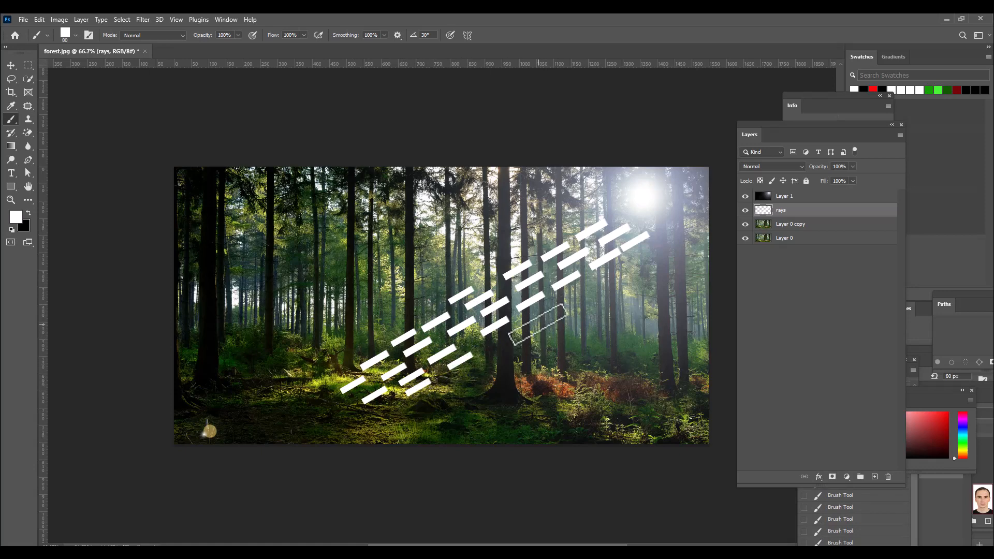
click(500, 337)
click(540, 314)
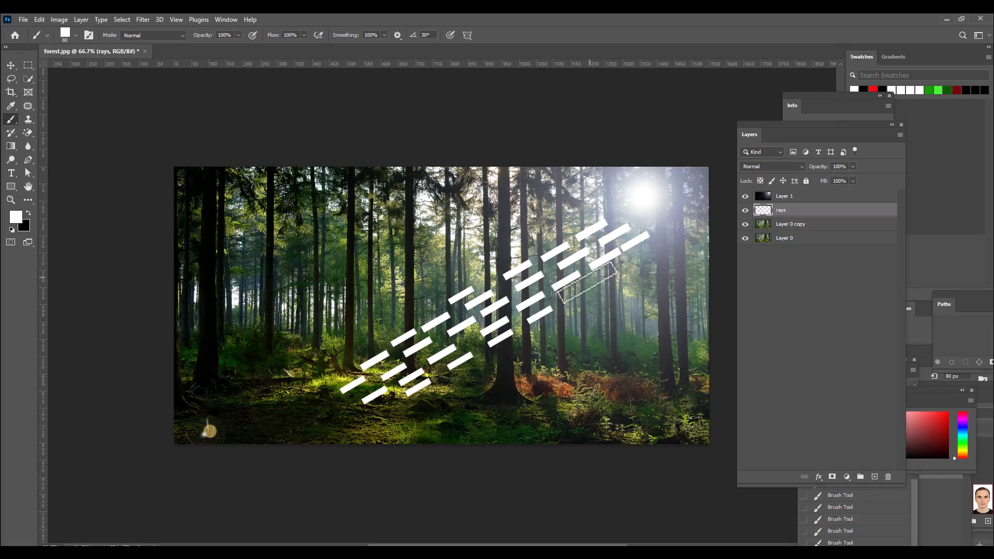
click(574, 293)
click(611, 271)
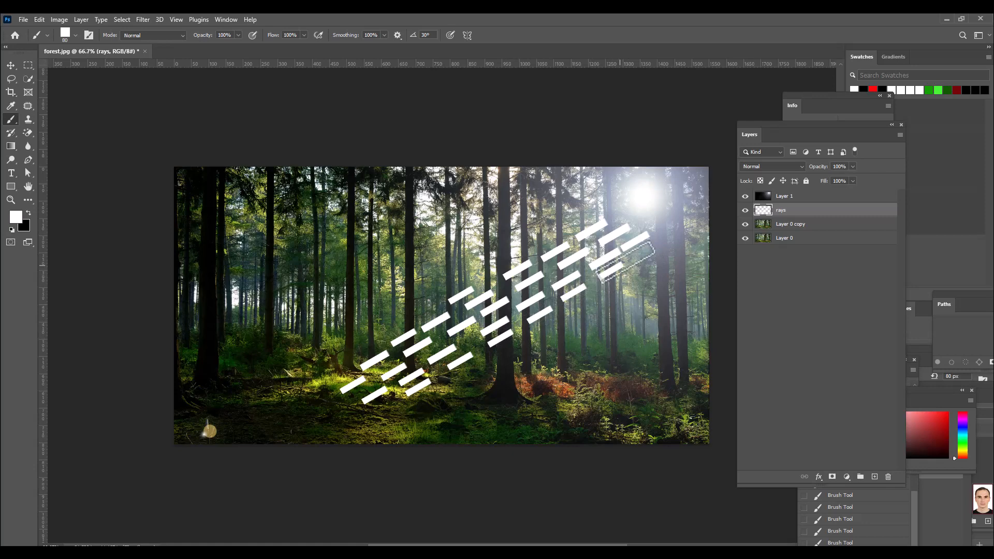
click(640, 250)
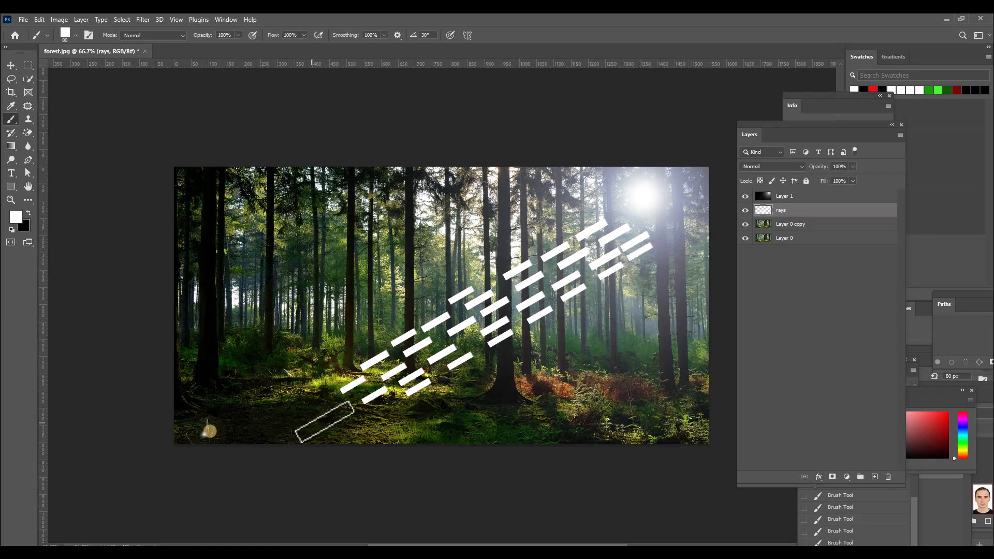
click(341, 409)
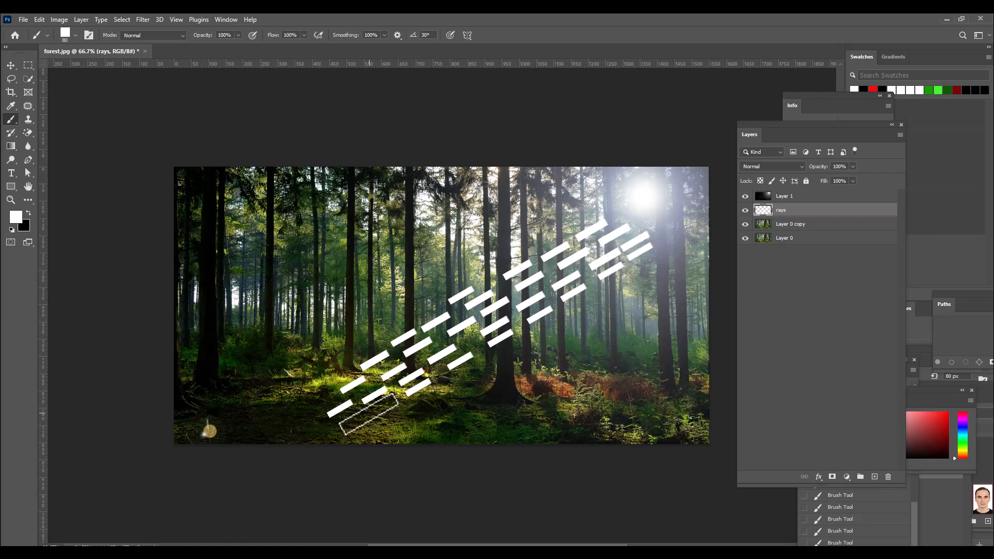
click(363, 418)
click(321, 391)
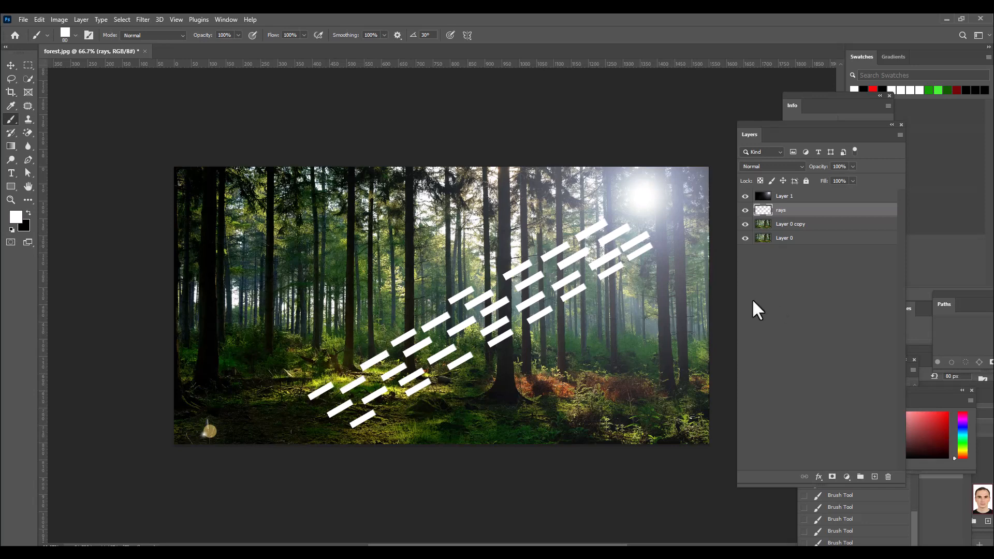
click(350, 363)
click(424, 312)
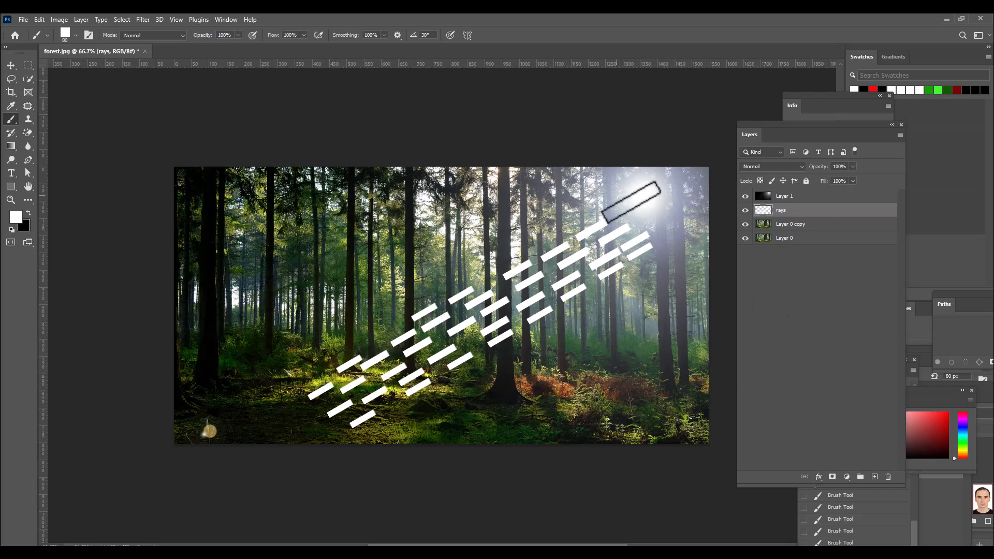
click(10, 63)
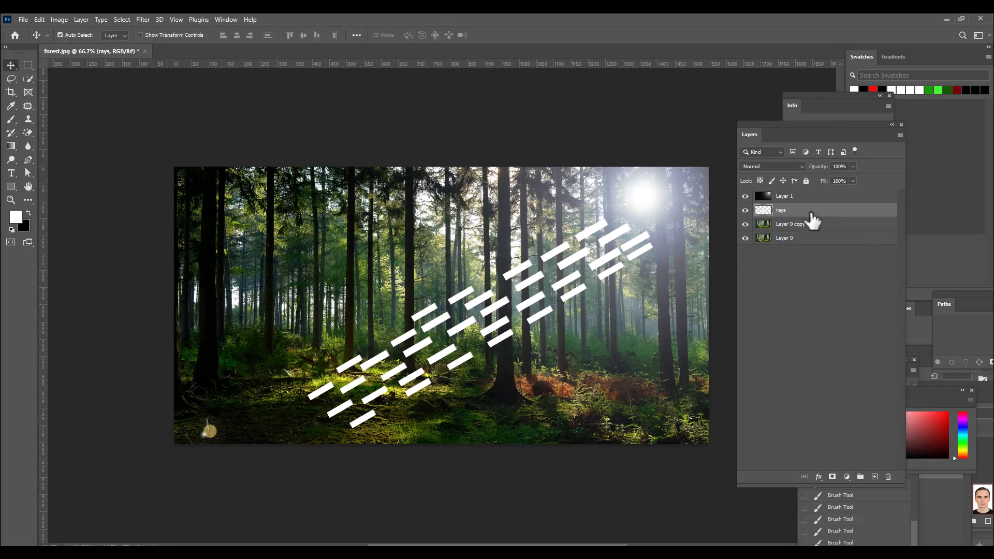
Step: Free-transform the rays layer, rotating the bars to about -6.6° and moving them up and right toward the sun
key(ctrl+t)
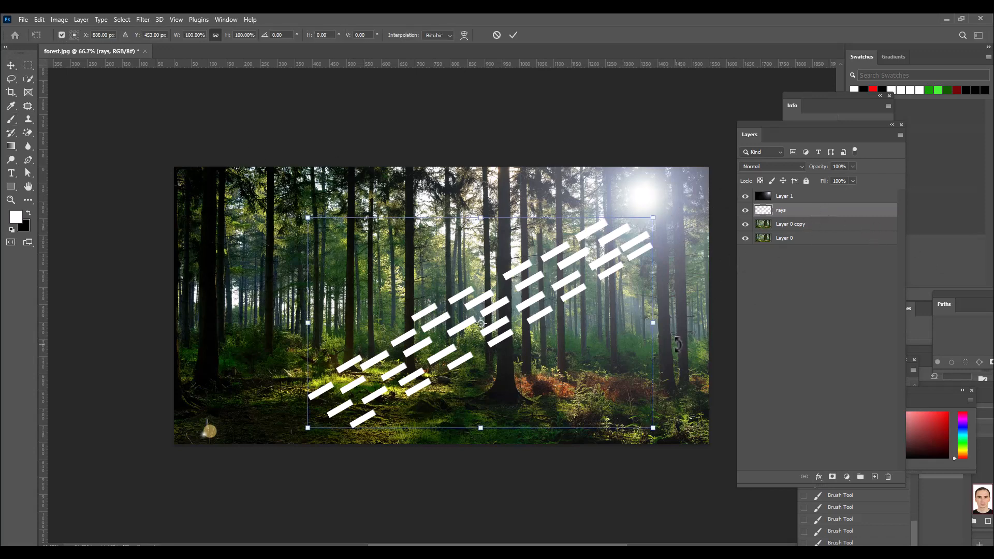
drag(678, 343, 684, 328)
drag(587, 258, 598, 250)
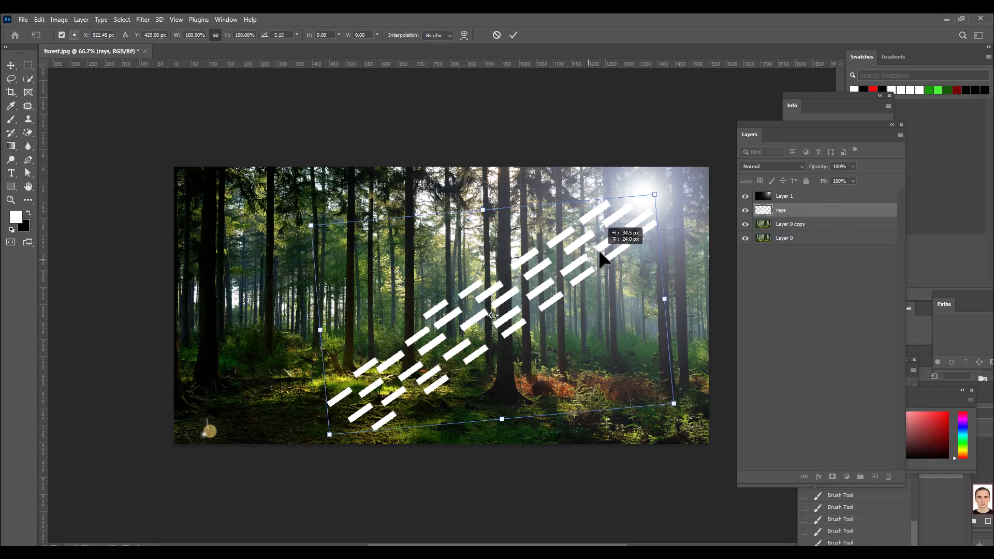
drag(687, 307, 701, 287)
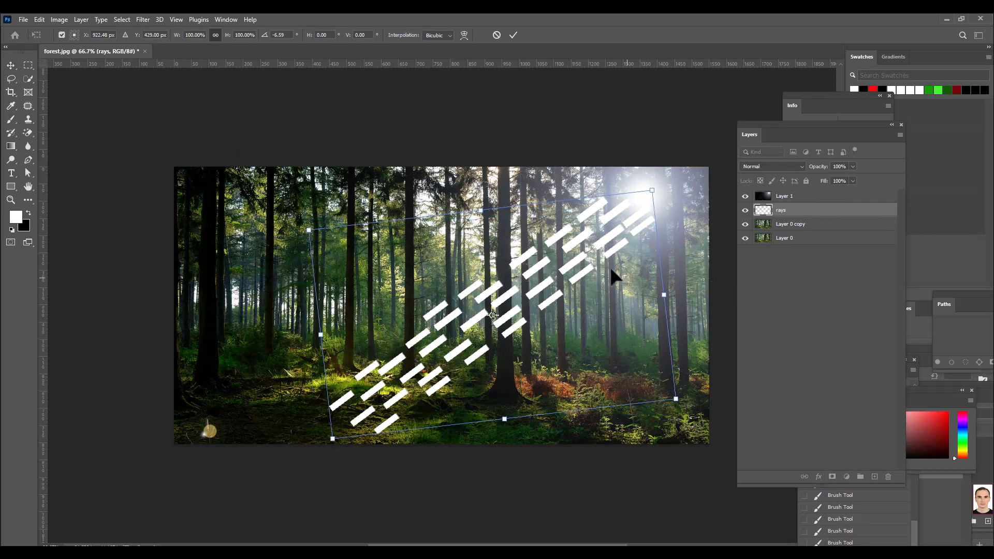
drag(597, 250, 617, 229)
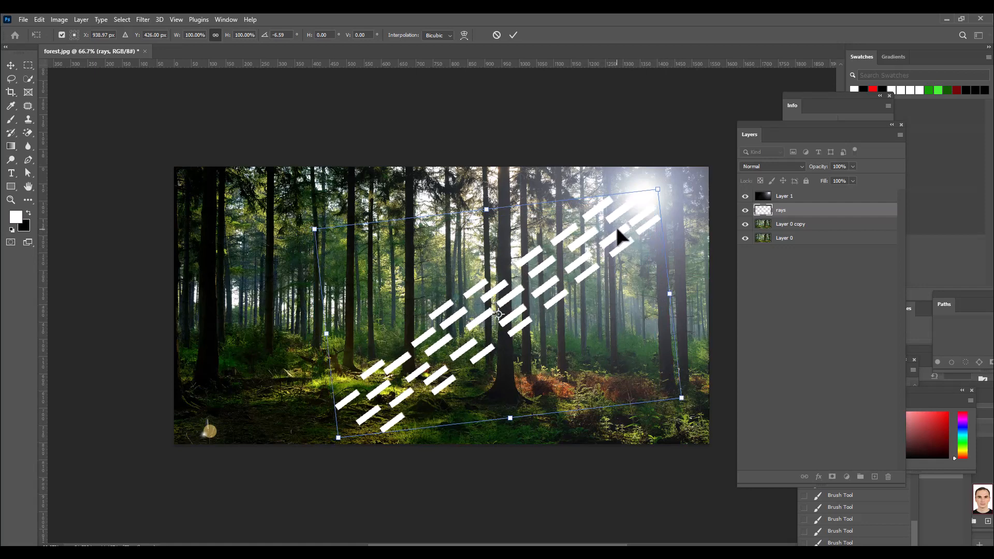
Step: Warp the upper-right end of the rays layer inward so the bars narrow and converge on the sun
click(465, 34)
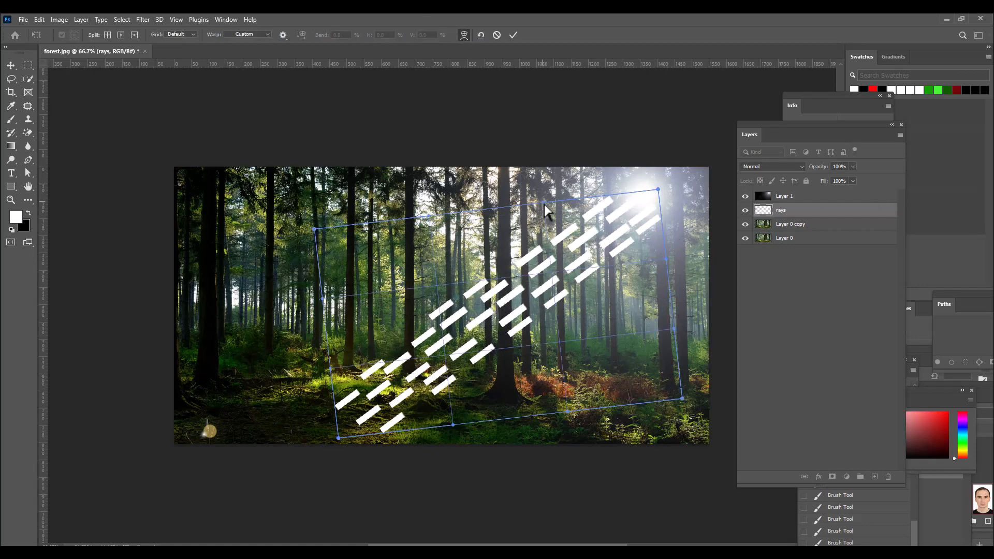
drag(543, 202, 550, 221)
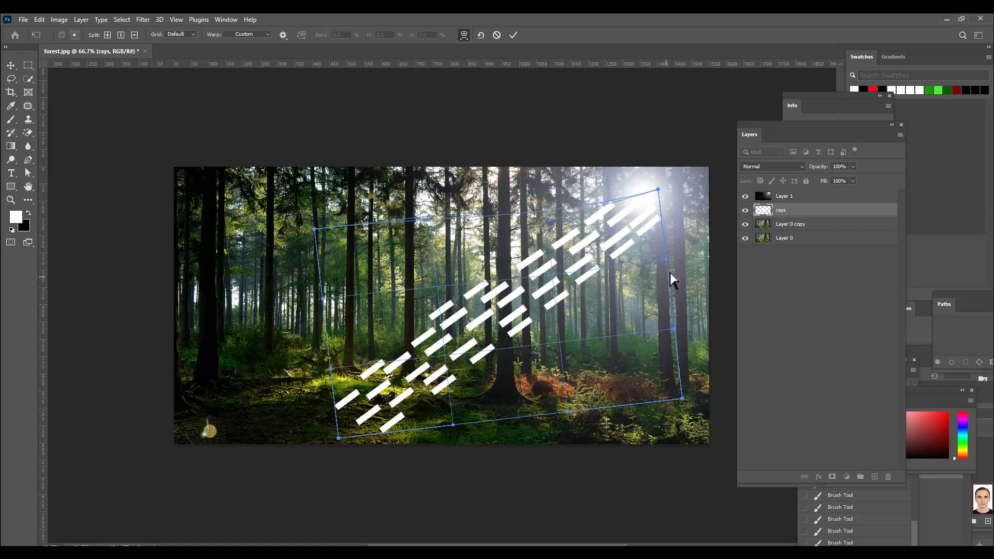
drag(666, 257, 641, 256)
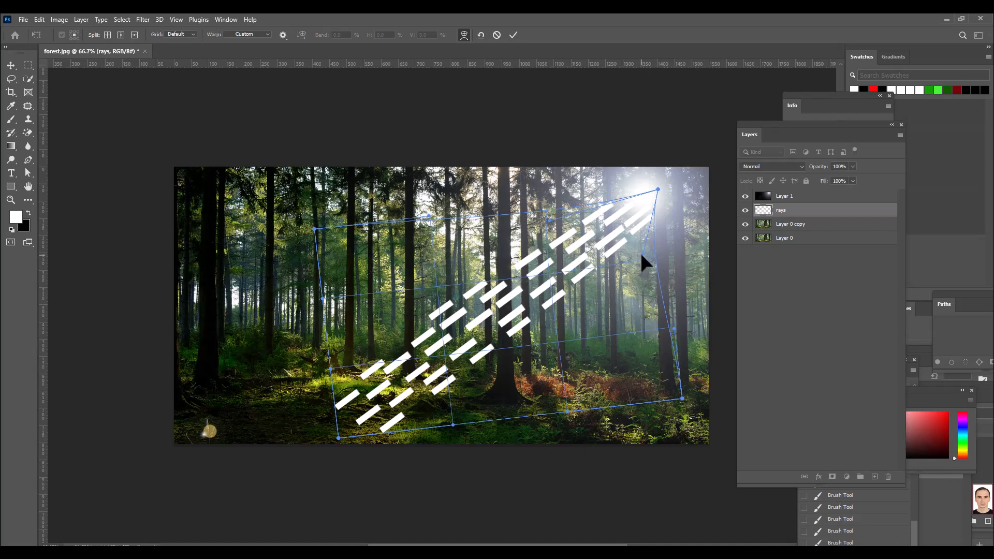
drag(552, 228, 563, 235)
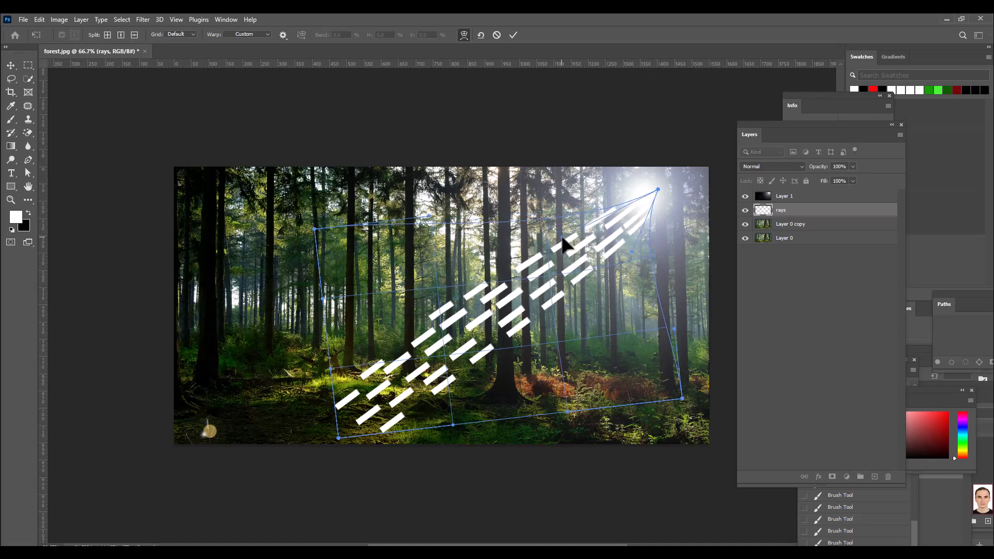
drag(631, 251, 627, 250)
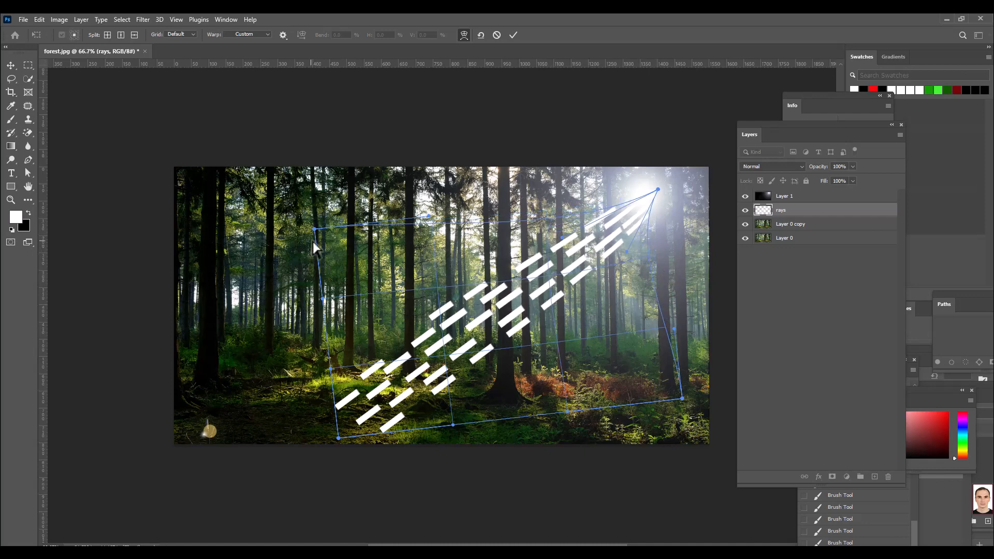
Step: Warp the lower-left end of the bars outward over the forest floor, refine the taper below the sun, and apply the transform
drag(315, 229, 311, 203)
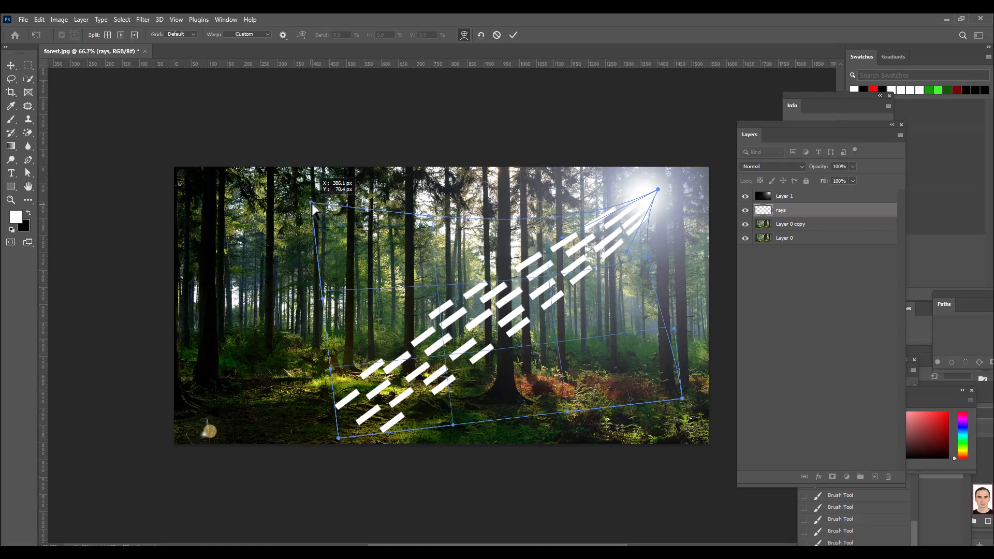
drag(331, 368, 318, 349)
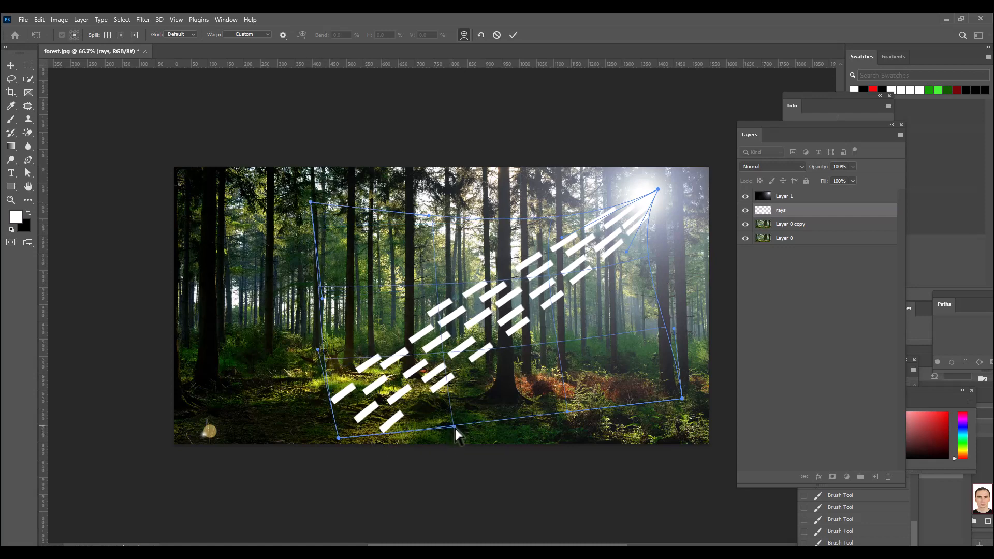
drag(454, 427, 462, 442)
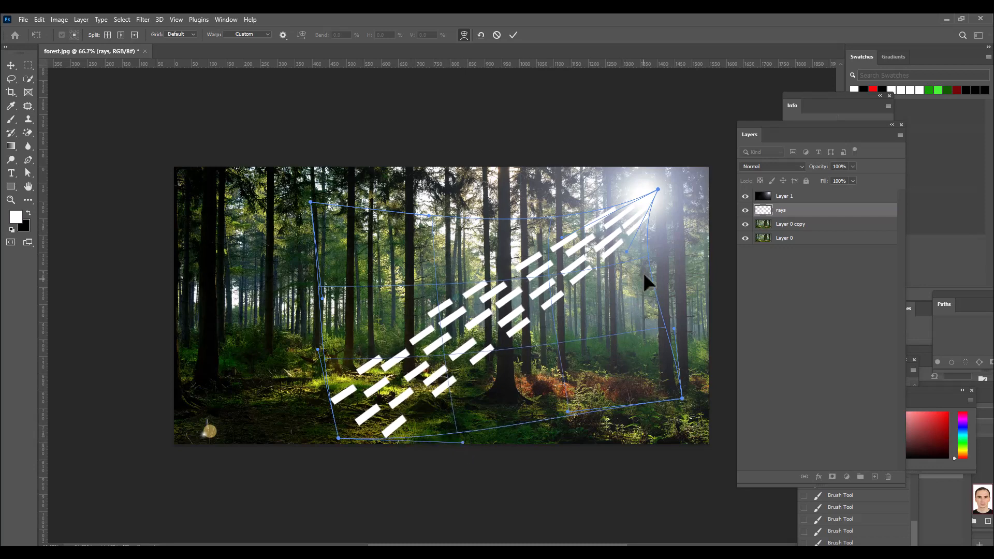
drag(574, 229, 623, 249)
drag(318, 350, 302, 347)
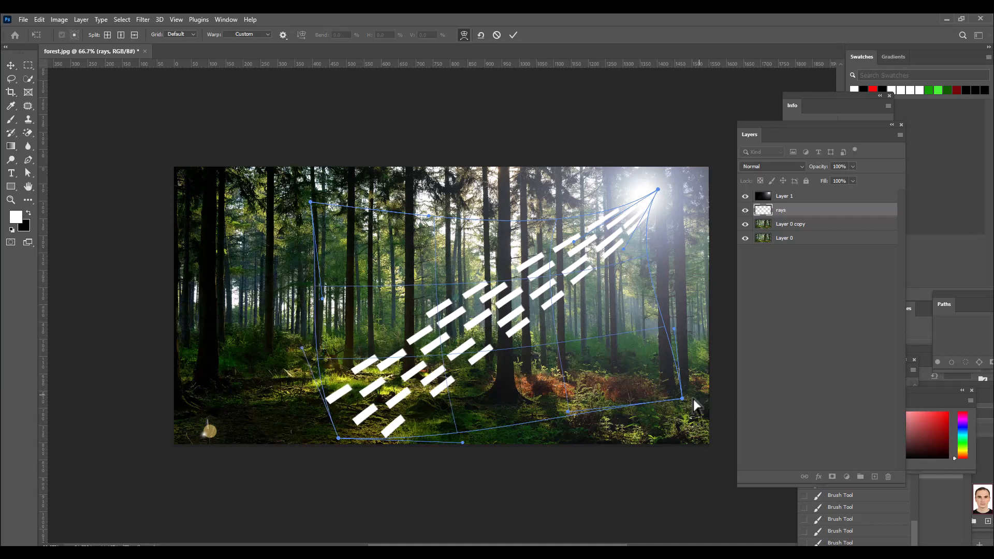
drag(683, 399, 685, 398)
drag(624, 250, 619, 253)
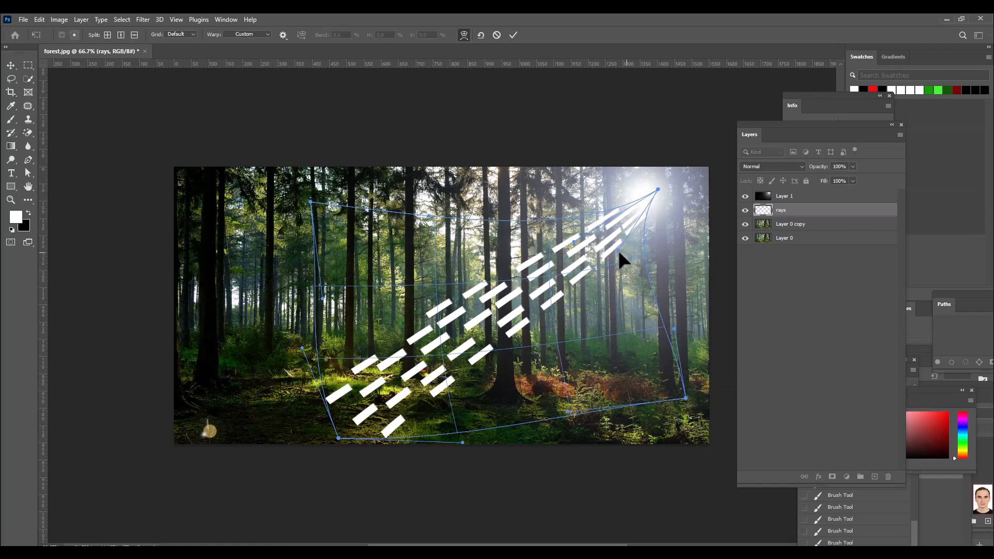
click(513, 34)
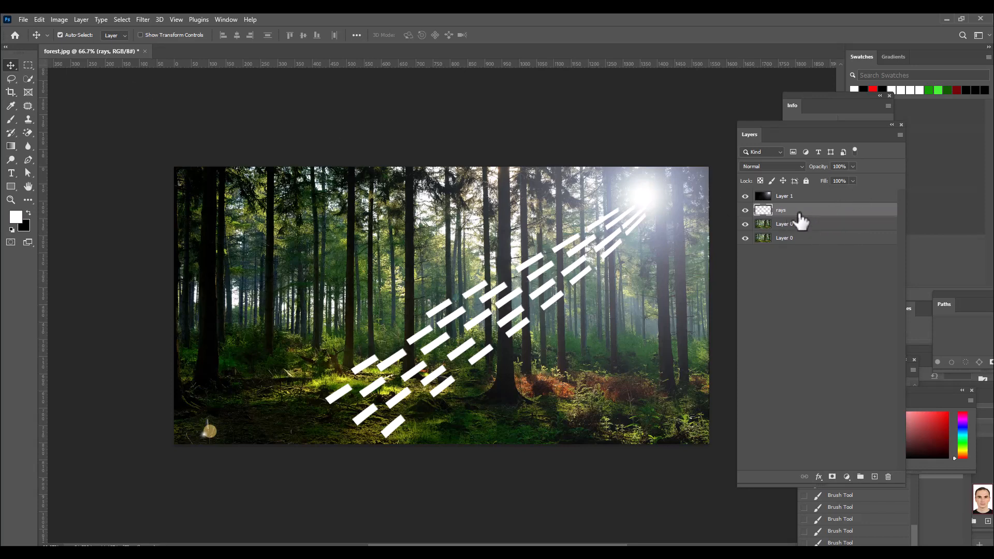
Step: Start a Radial Blur on the rays layer with an amount of 100 and the Zoom method
click(142, 20)
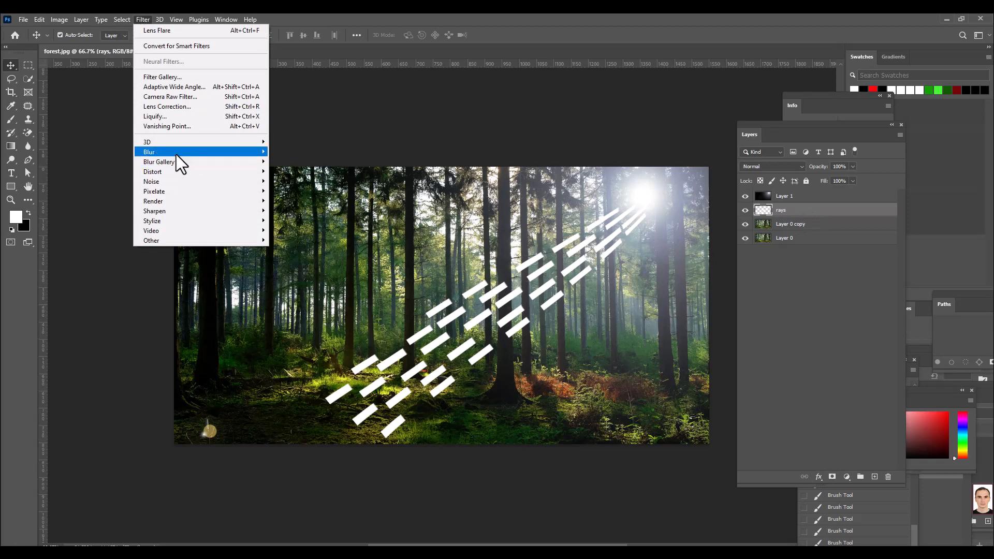
mouse_move(176, 153)
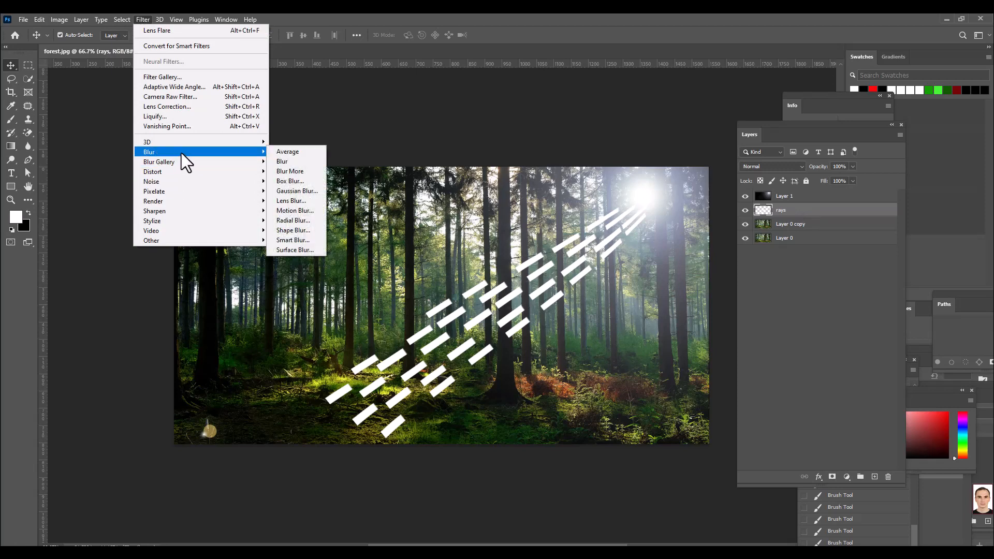
click(306, 221)
drag(578, 77, 509, 85)
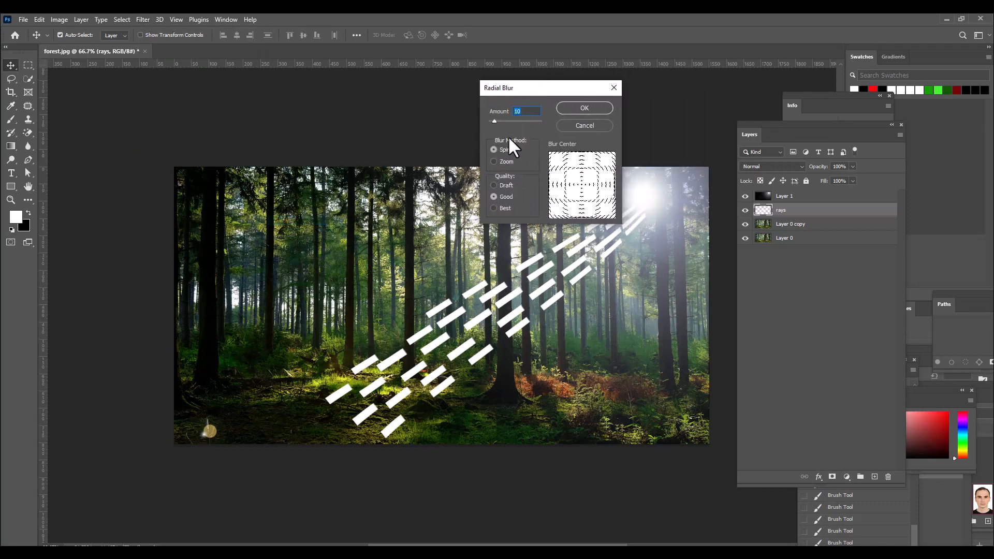
drag(493, 120, 565, 129)
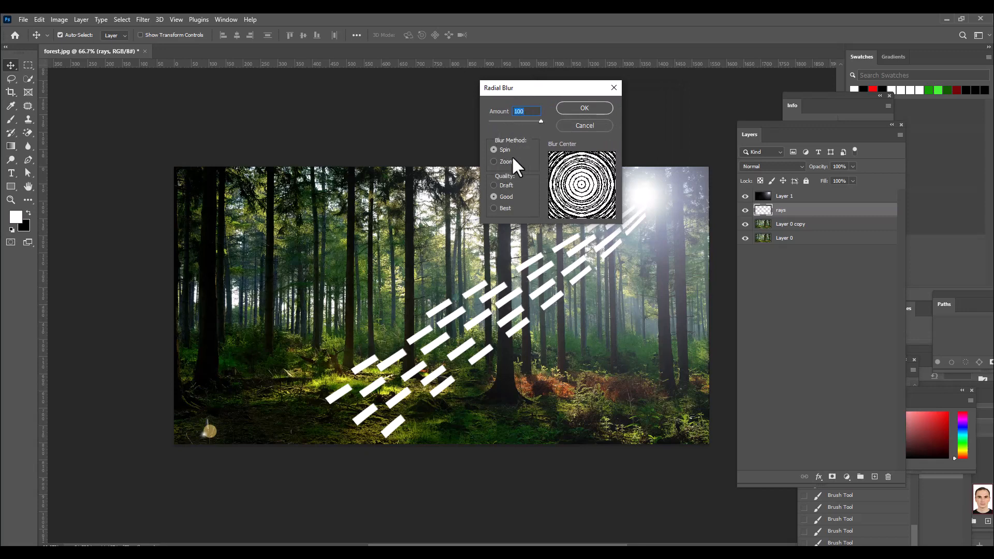
click(495, 161)
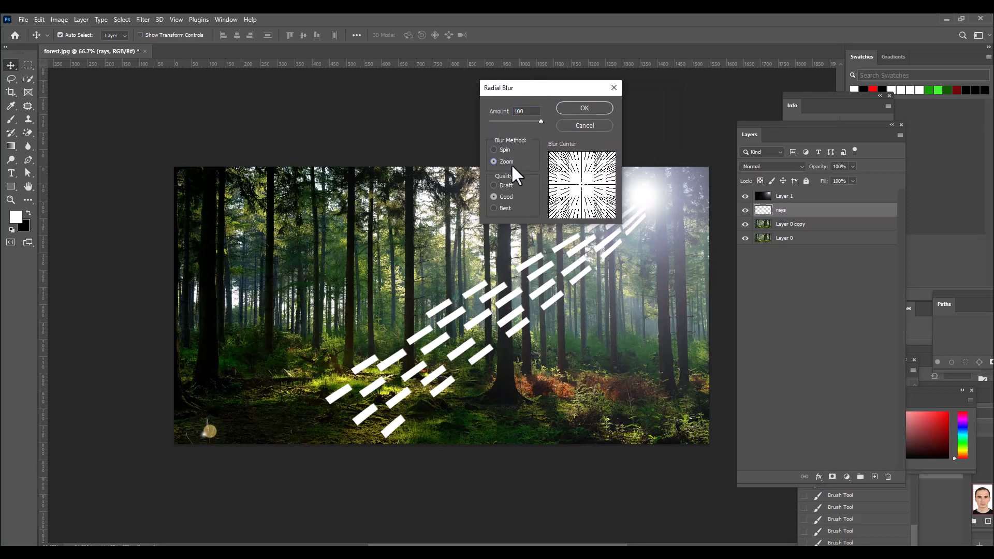
Step: Set the blur quality to Best, shift the blur center up and slightly right to match the sun, and apply the Radial Blur
drag(530, 83, 542, 87)
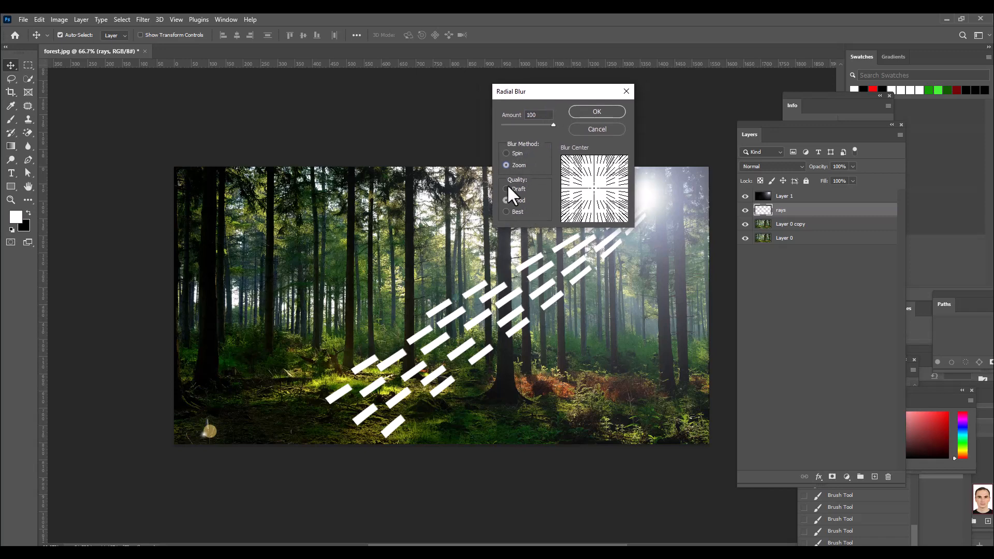
click(510, 213)
drag(573, 92, 549, 93)
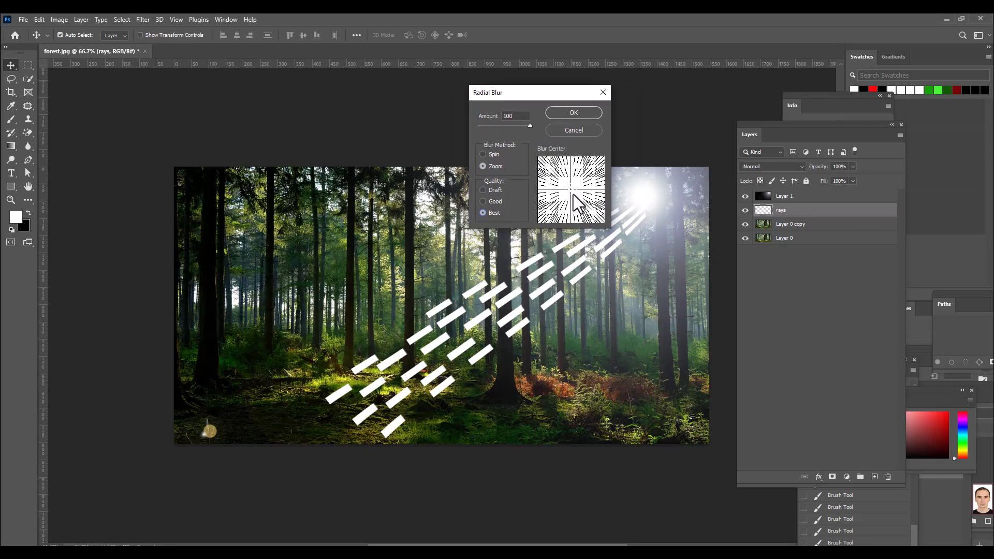
drag(570, 188, 579, 160)
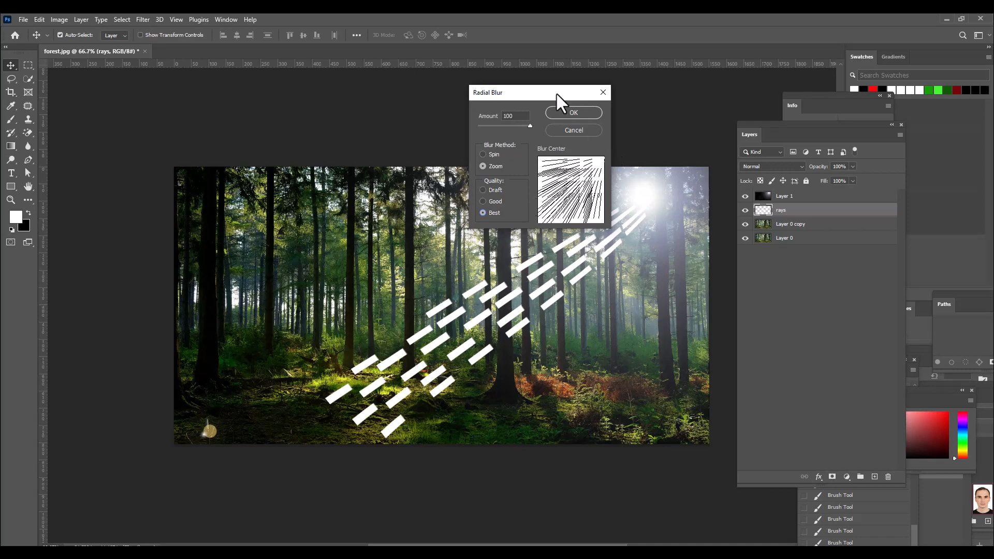
drag(556, 92, 566, 92)
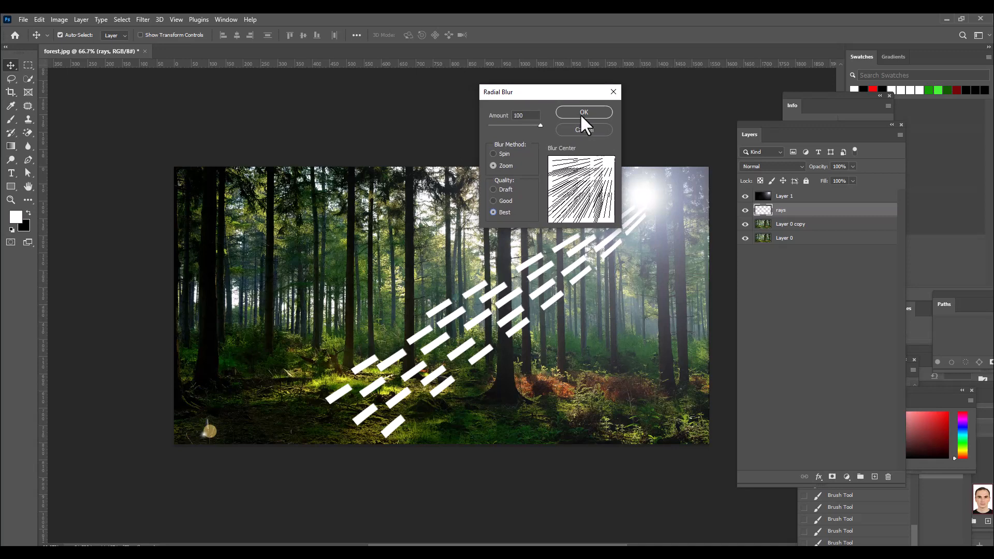
click(580, 115)
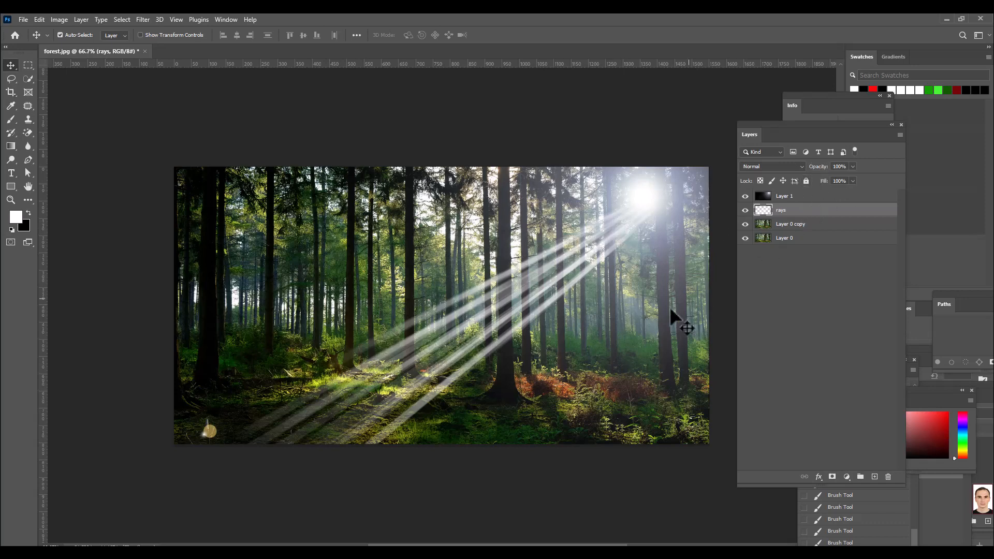
Step: Scale the blurred rays to about 87.4%, rotate them to about -6.8°, and position their narrow end on the sun
key(ctrl+t)
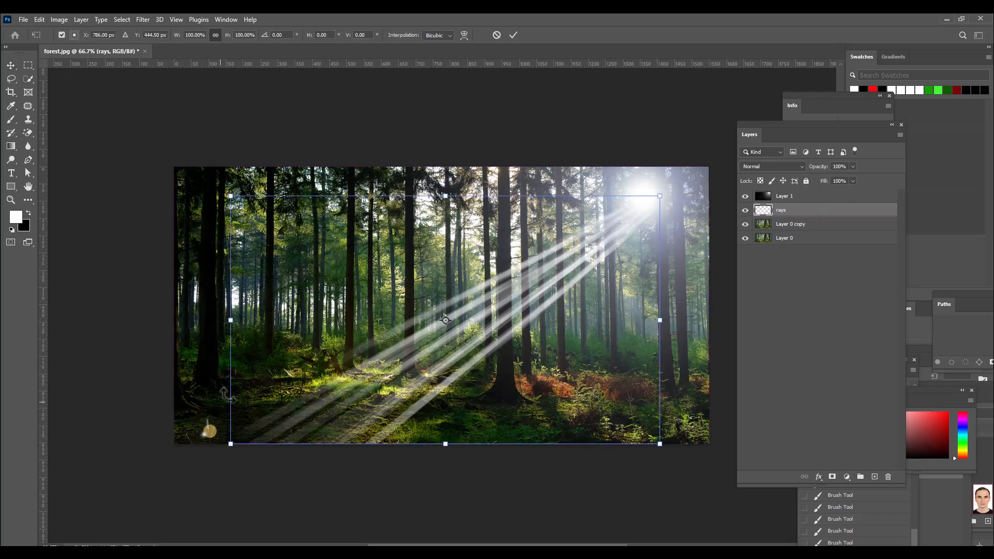
drag(230, 320, 280, 321)
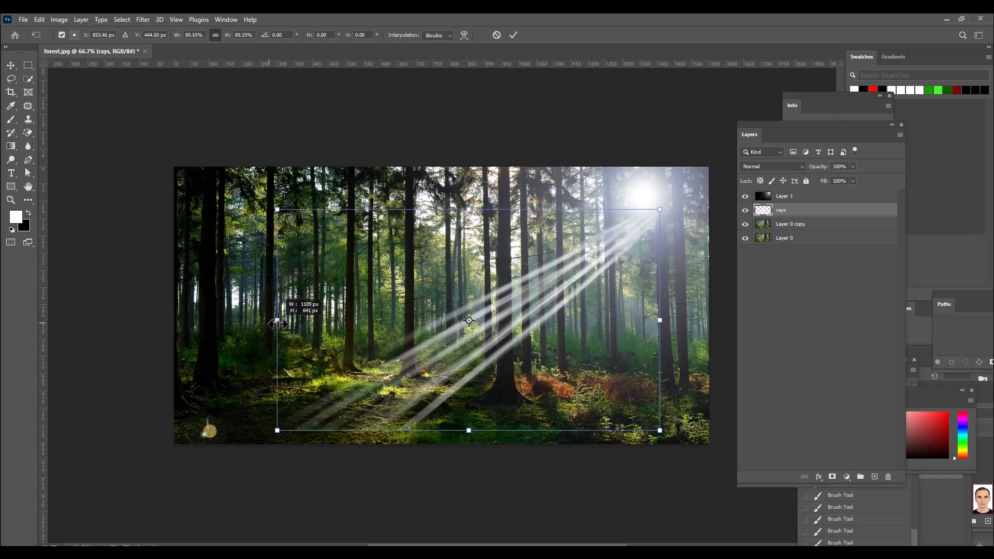
drag(670, 337, 668, 312)
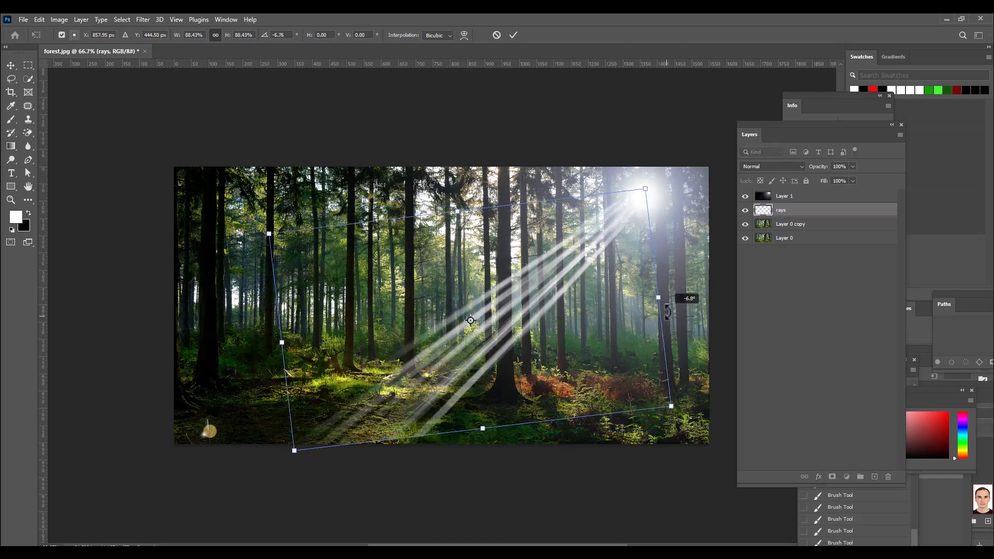
drag(556, 281, 561, 279)
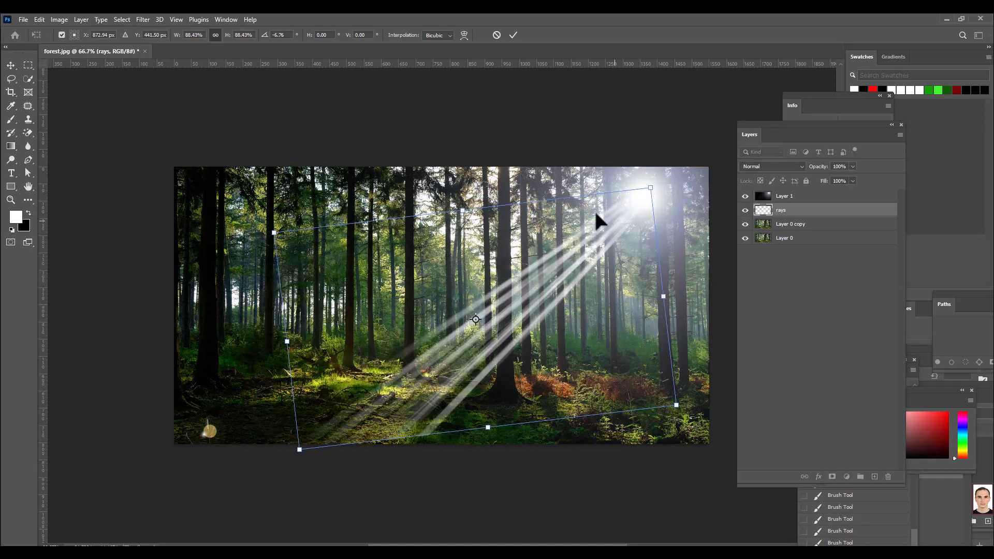
drag(463, 211, 464, 214)
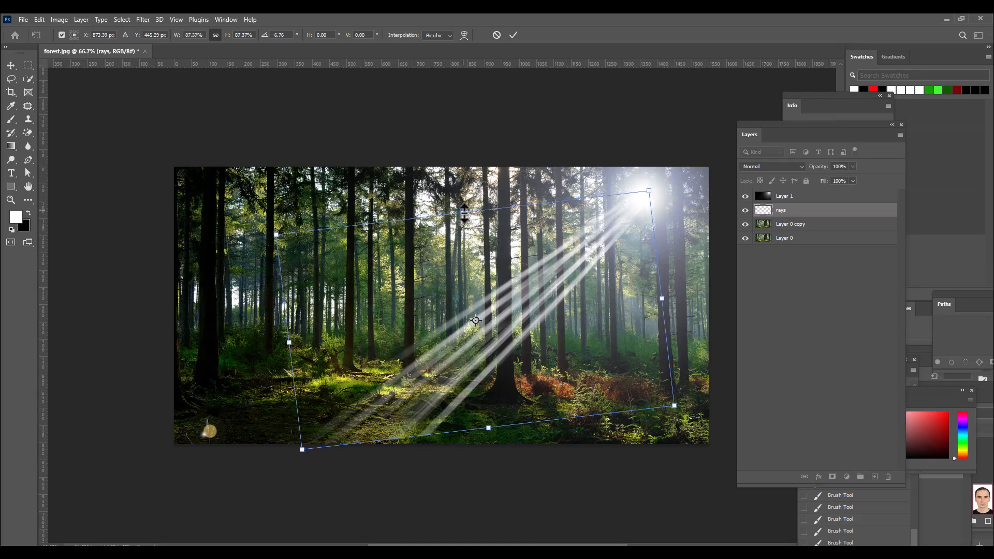
drag(558, 267, 561, 265)
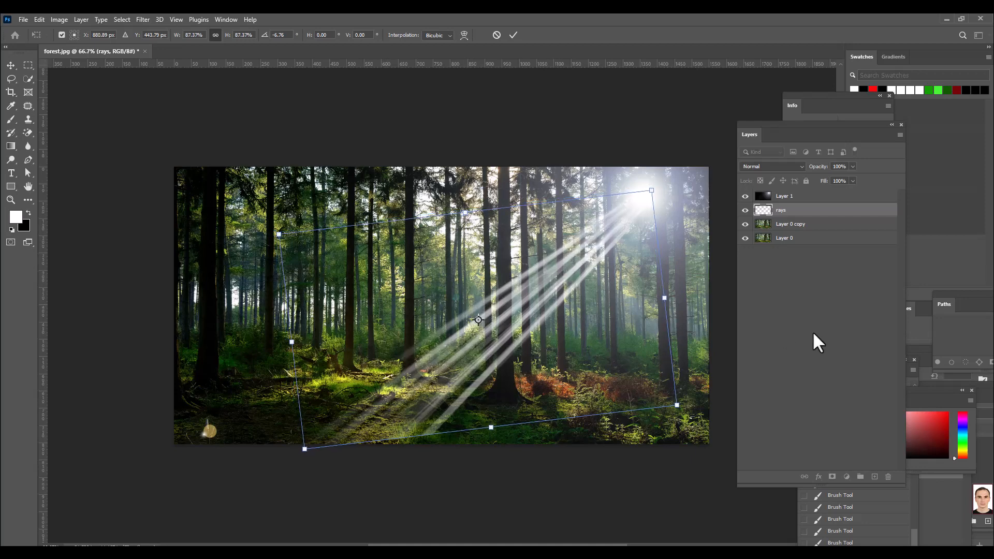
key(Return)
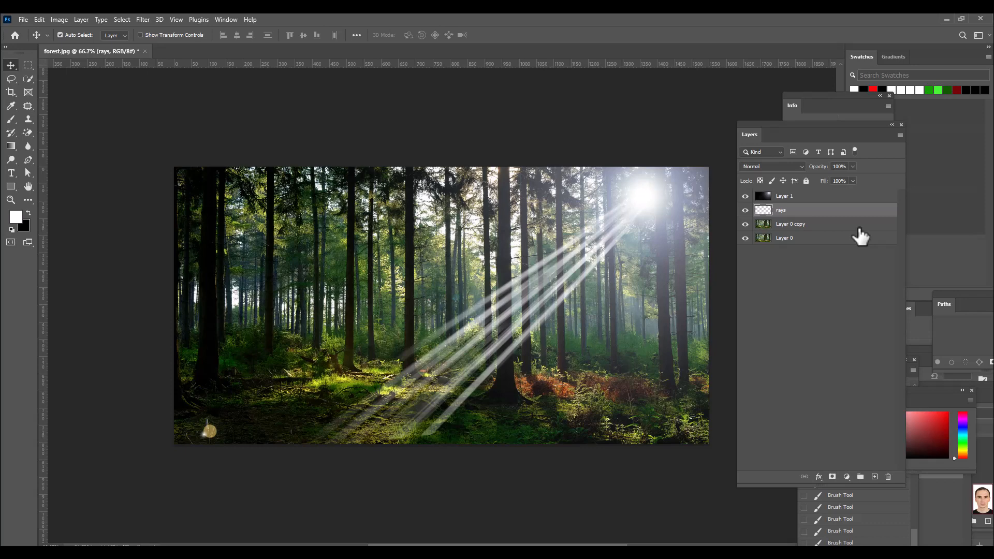
Step: Duplicate the rays layer, shift the copy slightly left and up to fill the gaps between the beams, and apply the transform
key(ctrl+j)
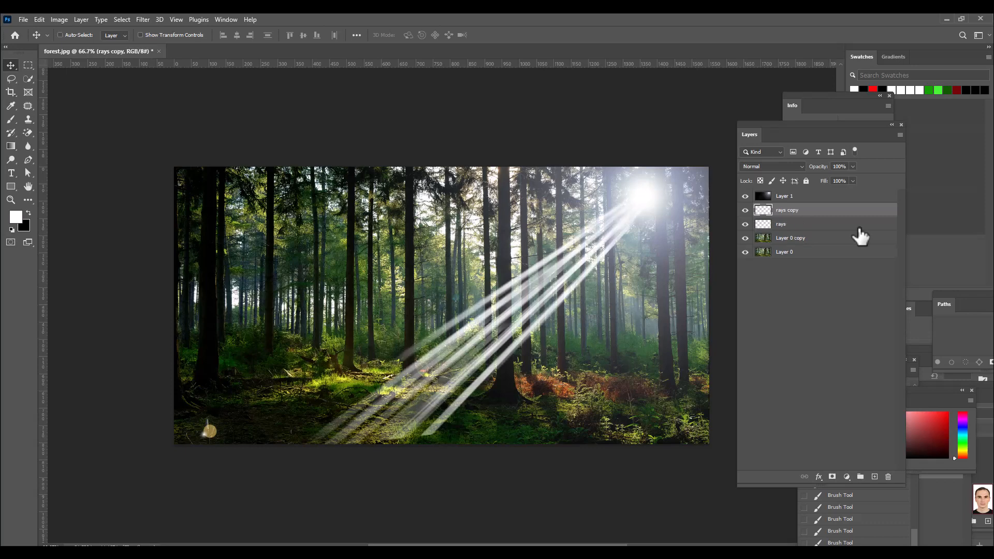
key(ctrl+t)
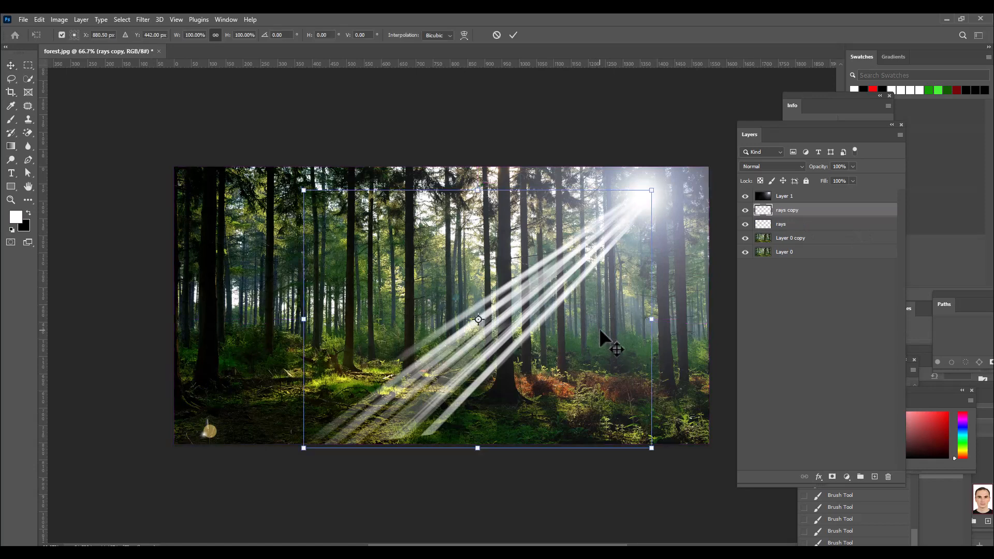
drag(539, 313, 530, 309)
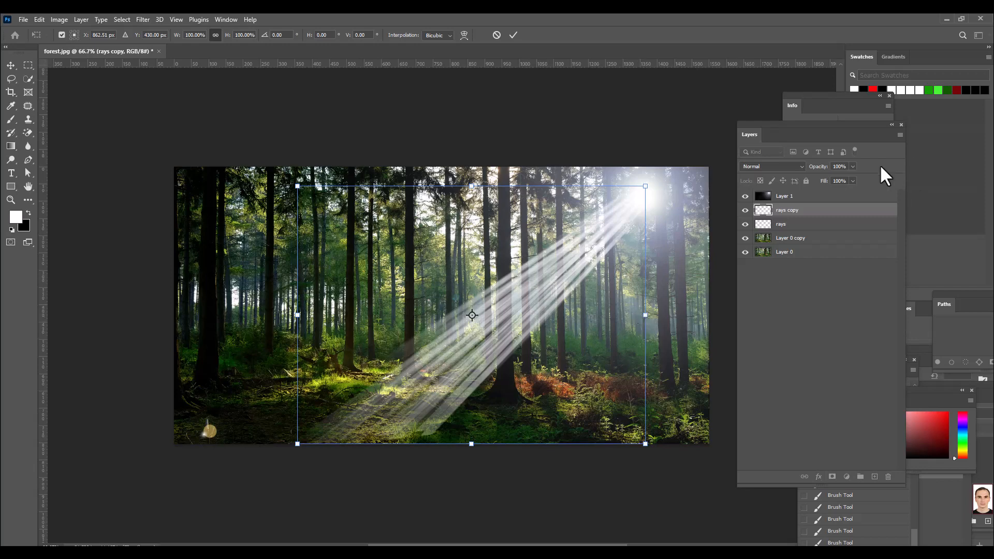
key(Return)
Step: Lower the opacity of the rays copy layer to 55% and of the original rays layer to 85%
click(853, 166)
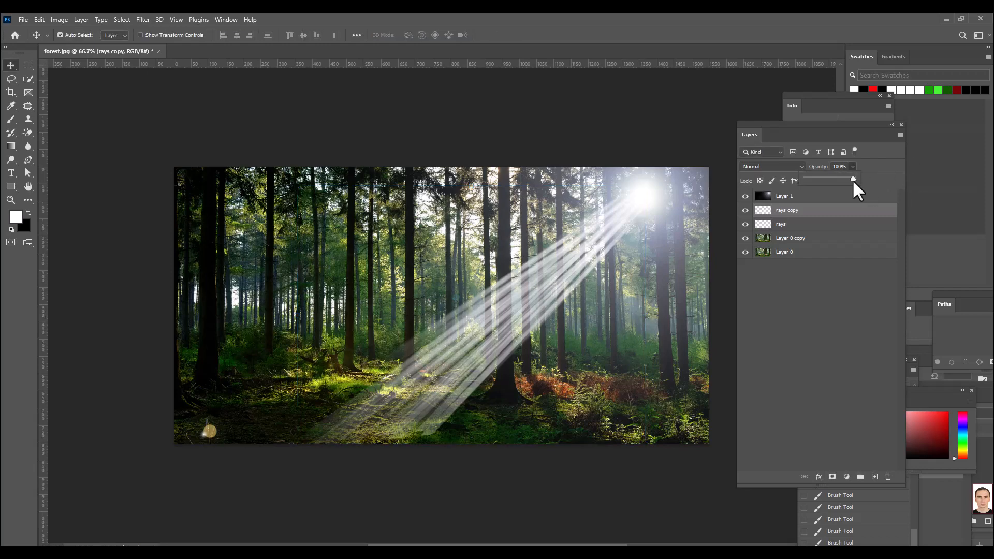
drag(842, 178, 836, 178)
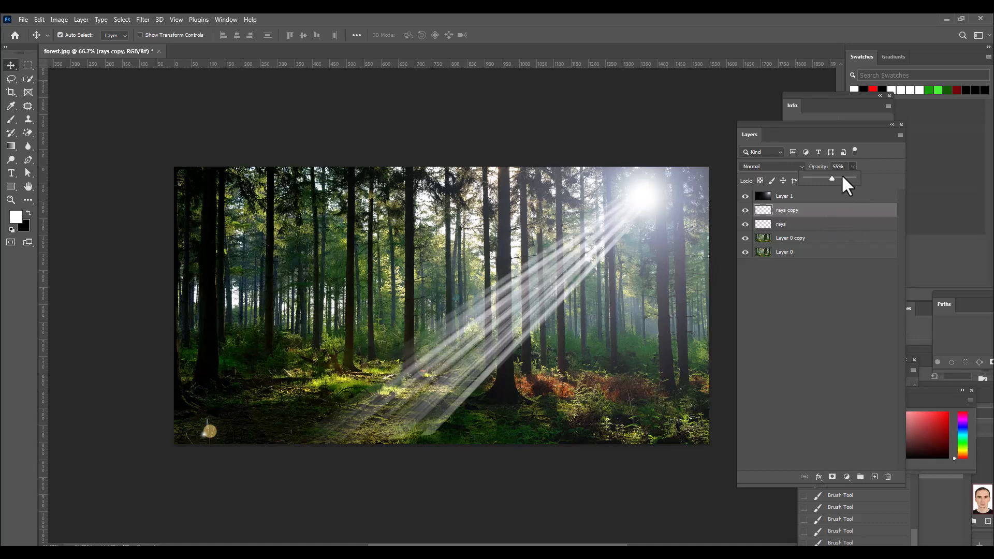
click(842, 199)
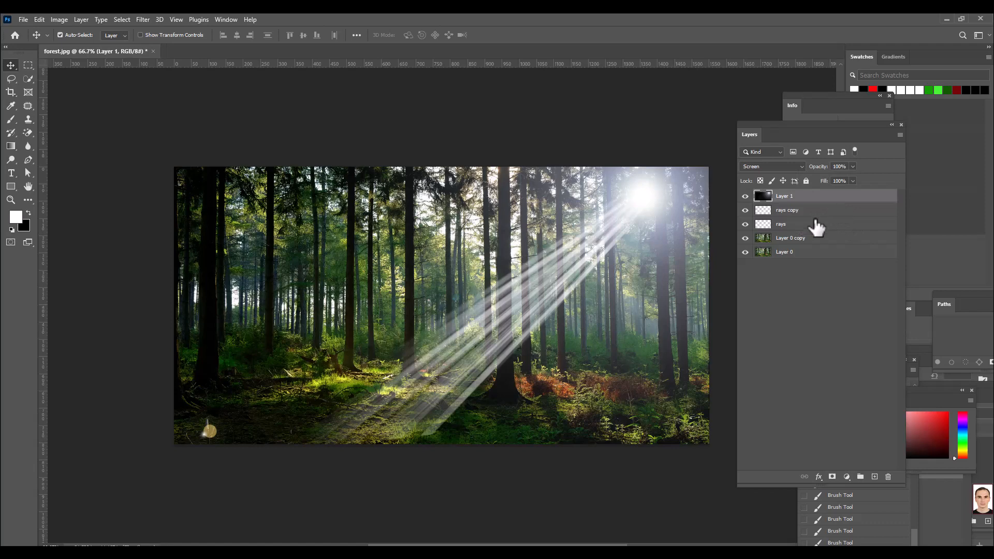
click(829, 227)
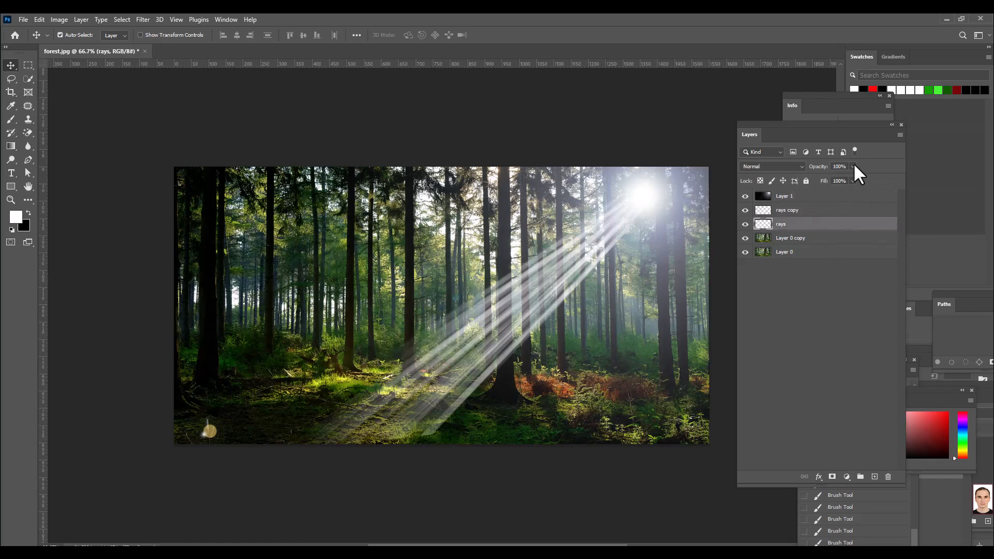
click(853, 181)
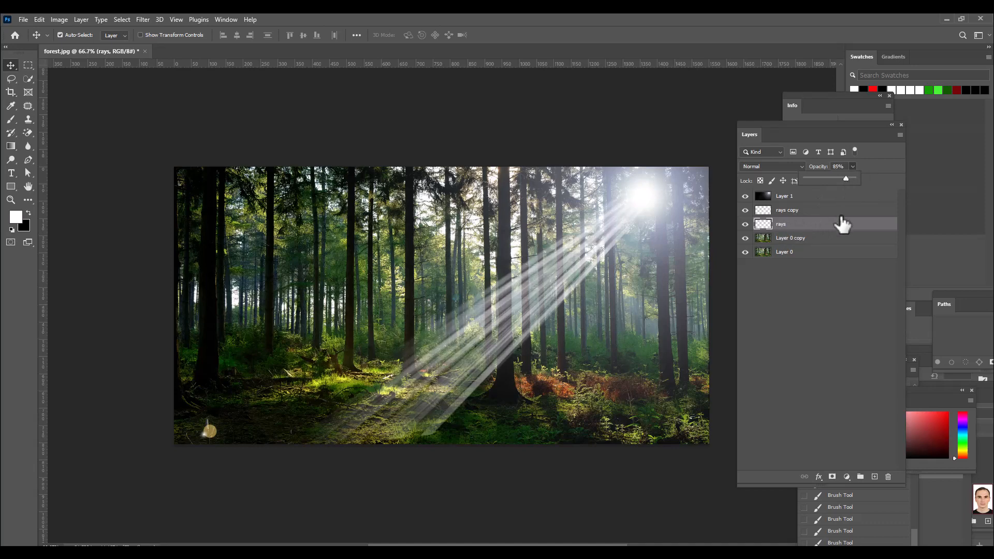
click(827, 226)
Step: Duplicate the Multiply layer Layer 0 copy to darken the forest further
click(812, 238)
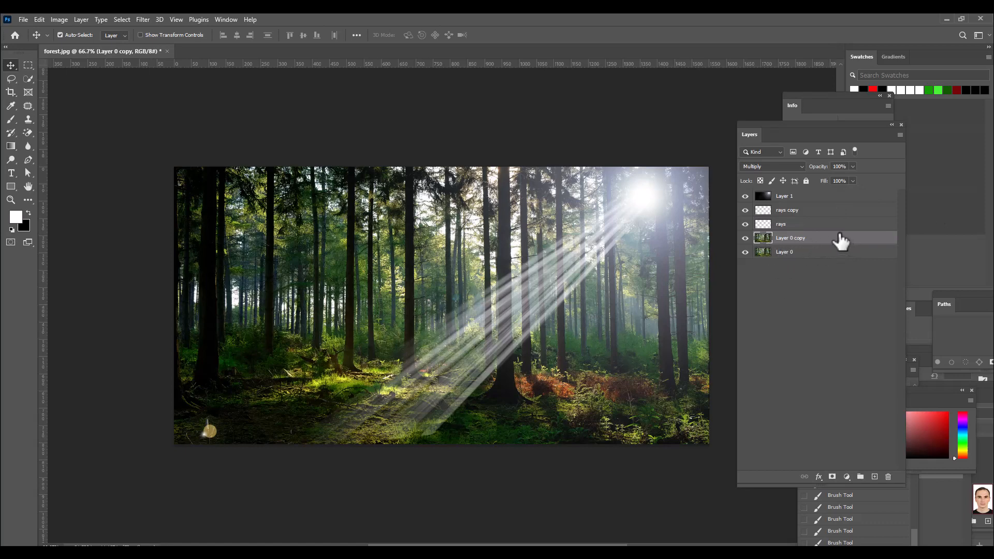
key(ctrl+j)
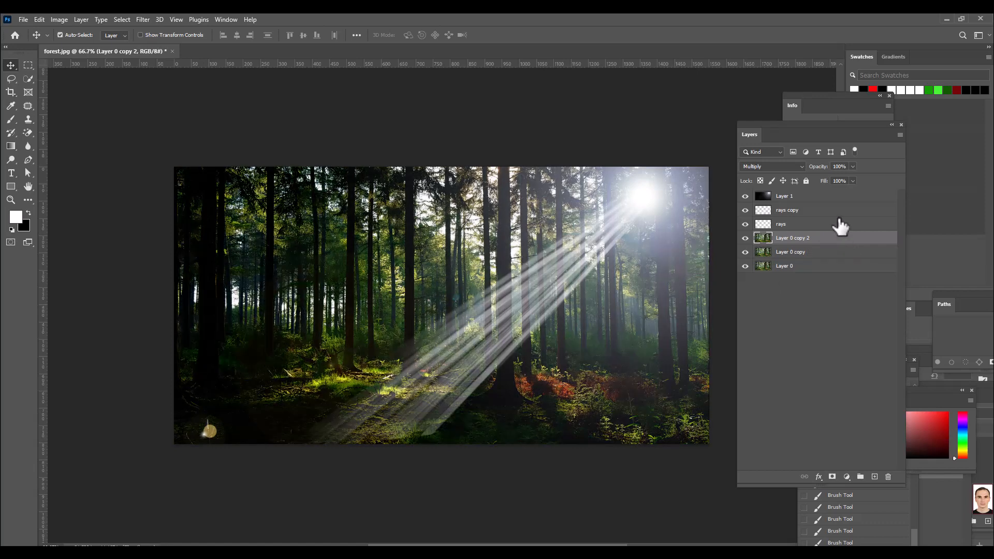
Step: Group the rays and rays copy layers and add a layer mask to the group
shift+click(829, 210)
click(825, 211)
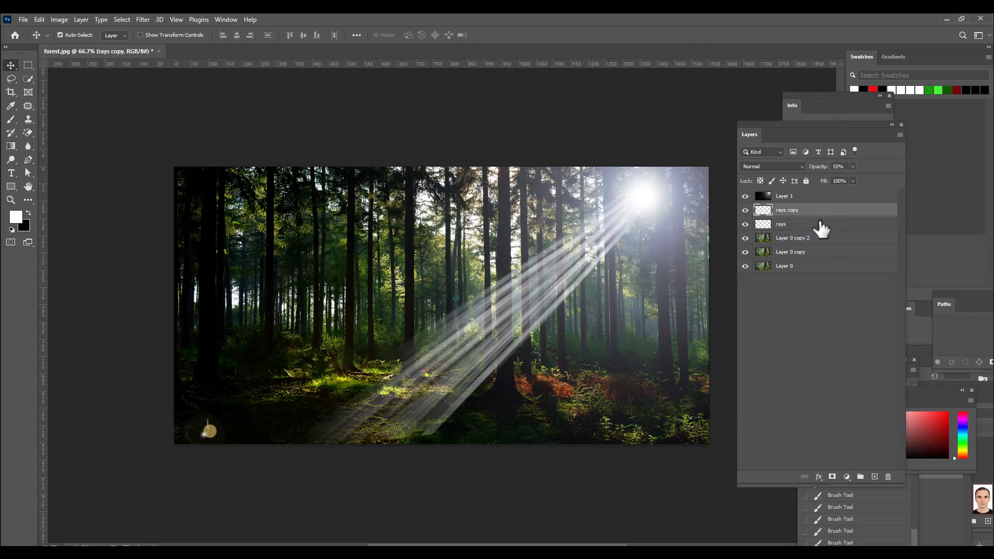
shift+click(812, 224)
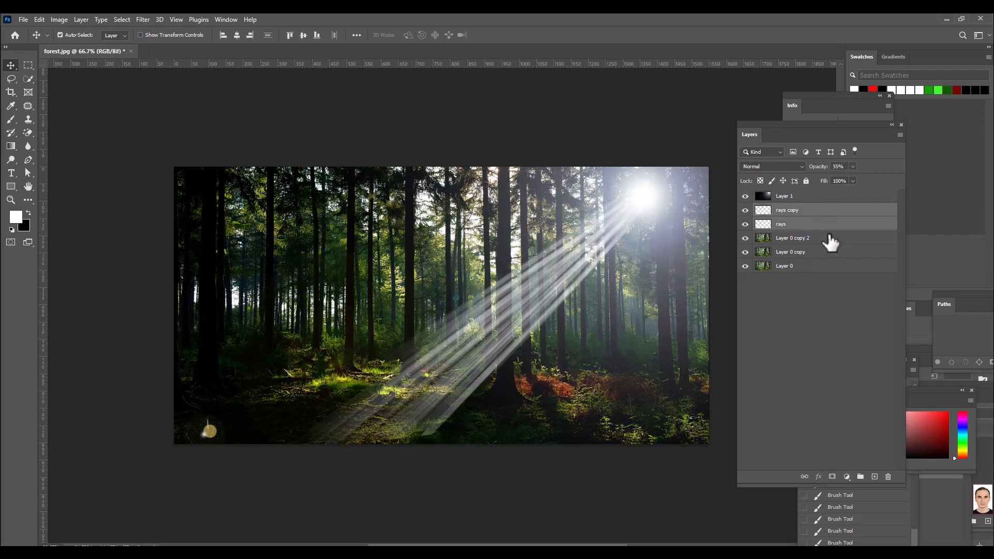
key(ctrl+g)
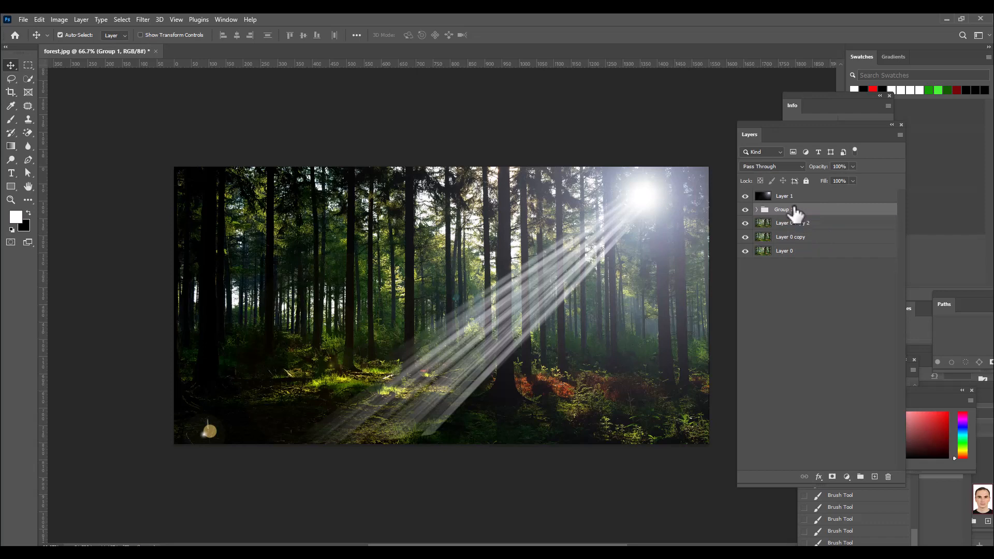
click(832, 478)
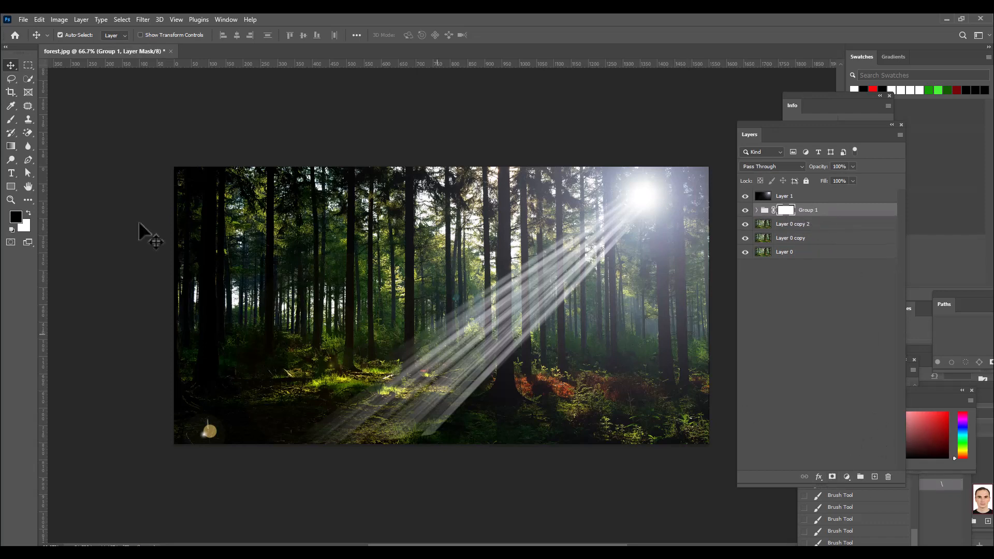
Step: Fade the lower ends of the rays on the forest floor by painting black on the group mask with a soft round 500 px brush
drag(11, 119, 35, 126)
click(33, 120)
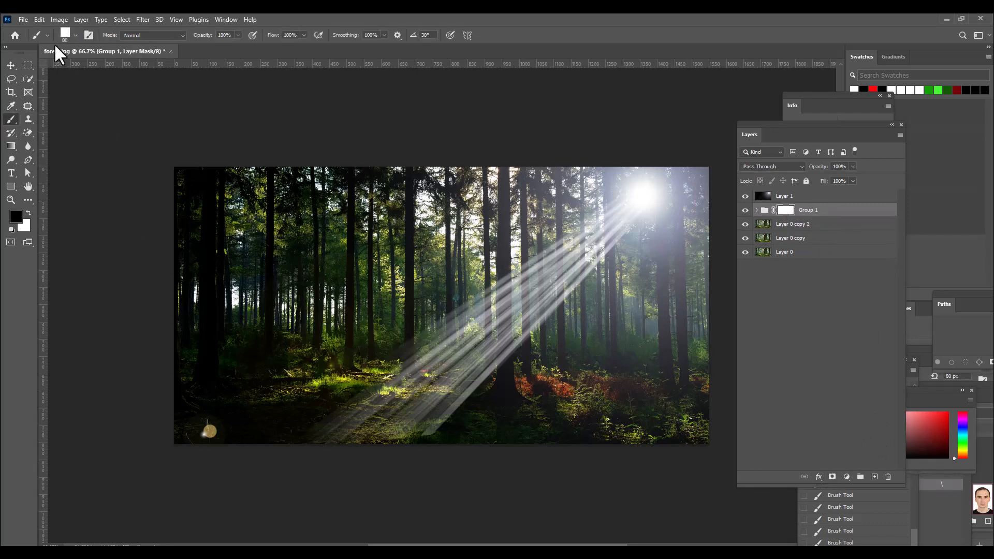
click(65, 35)
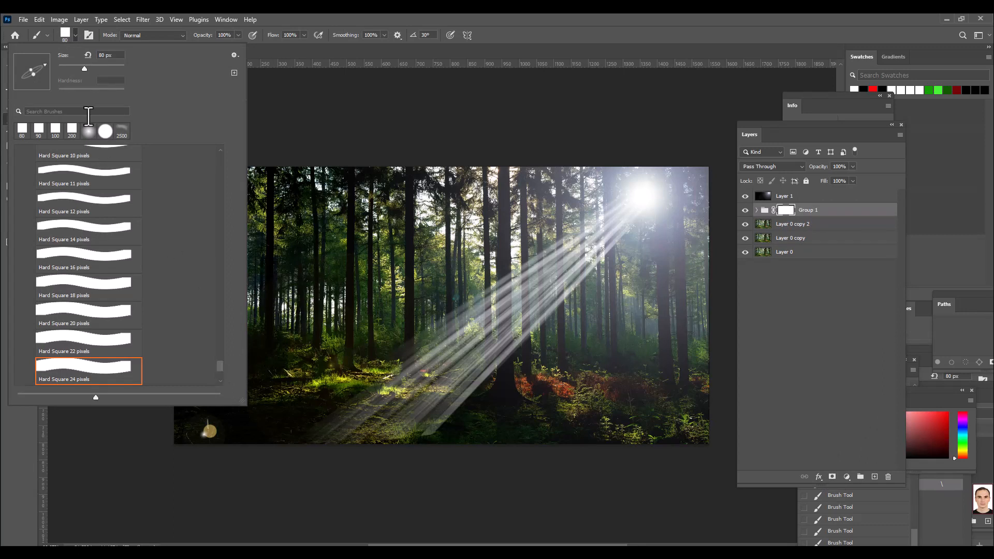
click(87, 129)
click(484, 15)
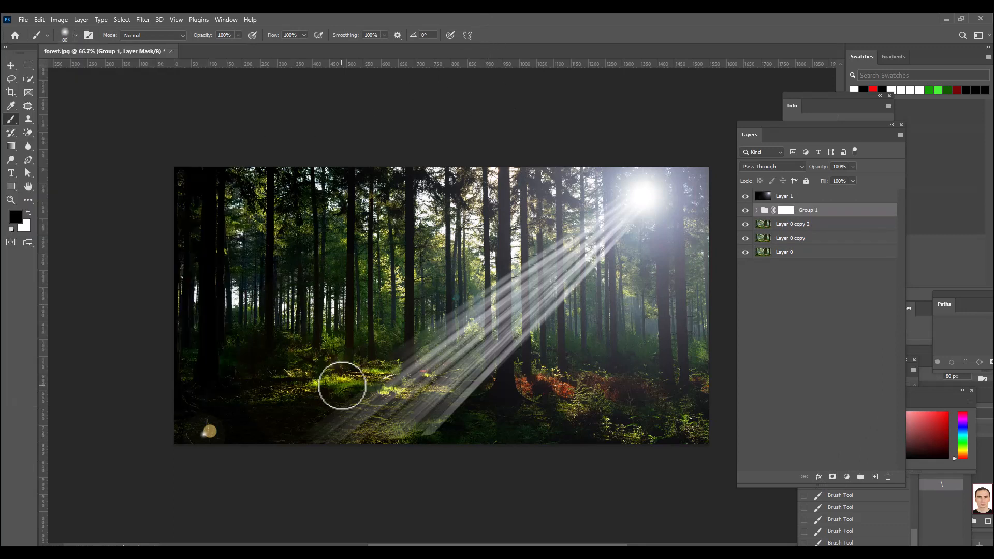
key(bracketright)
key(bracketright)
key(bracketright)
key(bracketright)
key(bracketright)
key(bracketright)
key(bracketright)
key(bracketright)
key(bracketright)
key(bracketright)
key(bracketright)
key(bracketright)
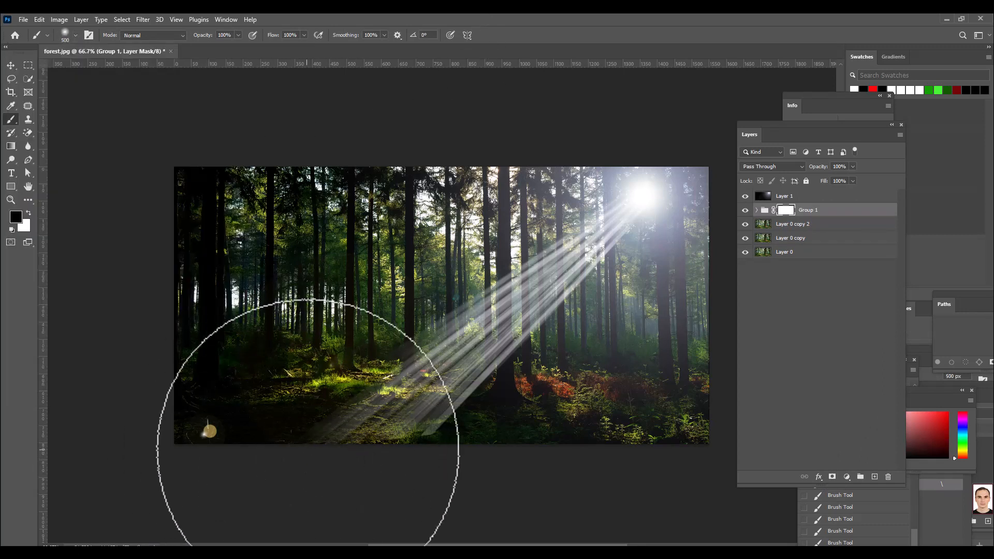
mouse_move(361, 490)
mouse_down()
mouse_move(448, 492)
mouse_move(290, 494)
mouse_move(291, 435)
mouse_move(330, 417)
mouse_up()
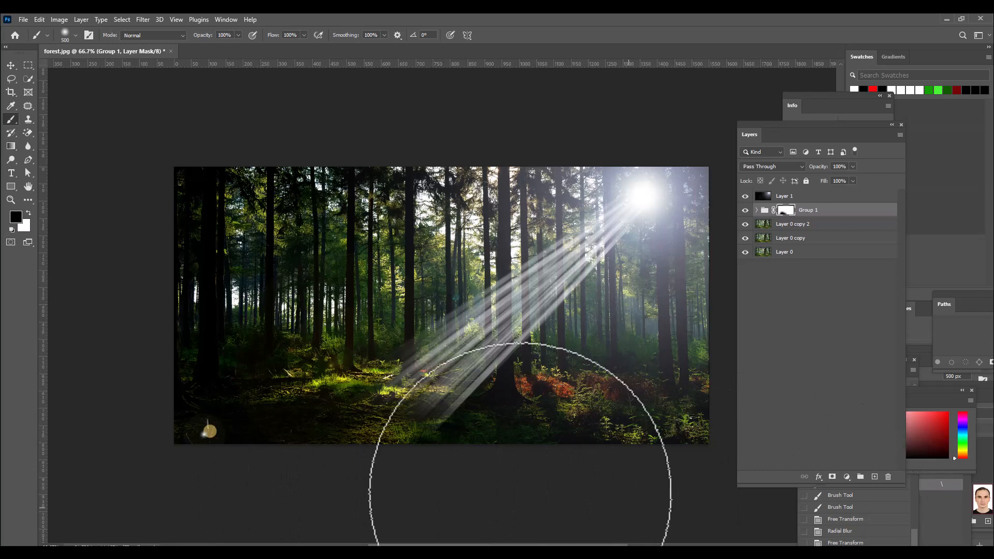
Step: Lower the opacity of the rays group to 73%
click(853, 166)
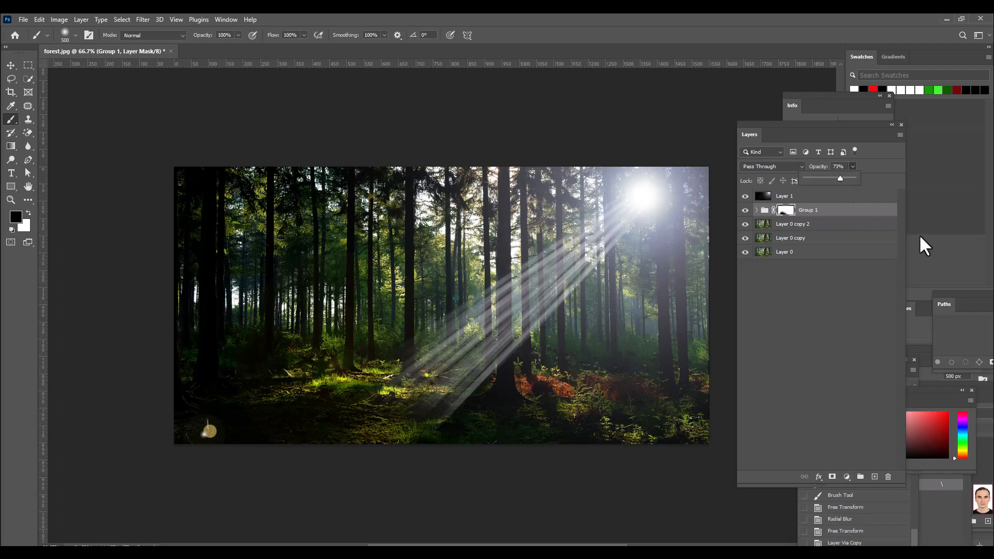
click(845, 197)
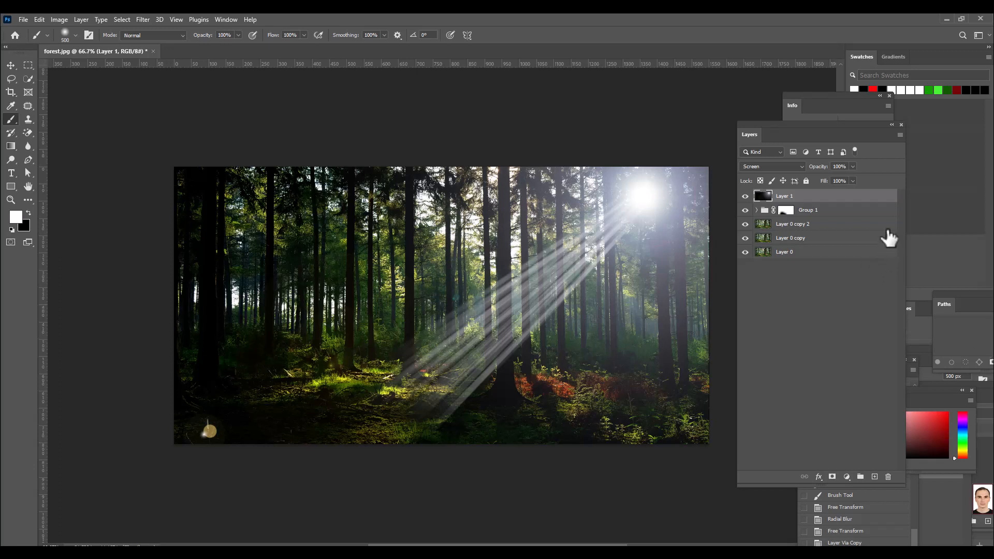
Step: Add a new layer above Layer 1, name it illuminatingground, and set its blend mode to Color Dodge
click(873, 212)
key(x)
click(815, 198)
key(x)
click(874, 477)
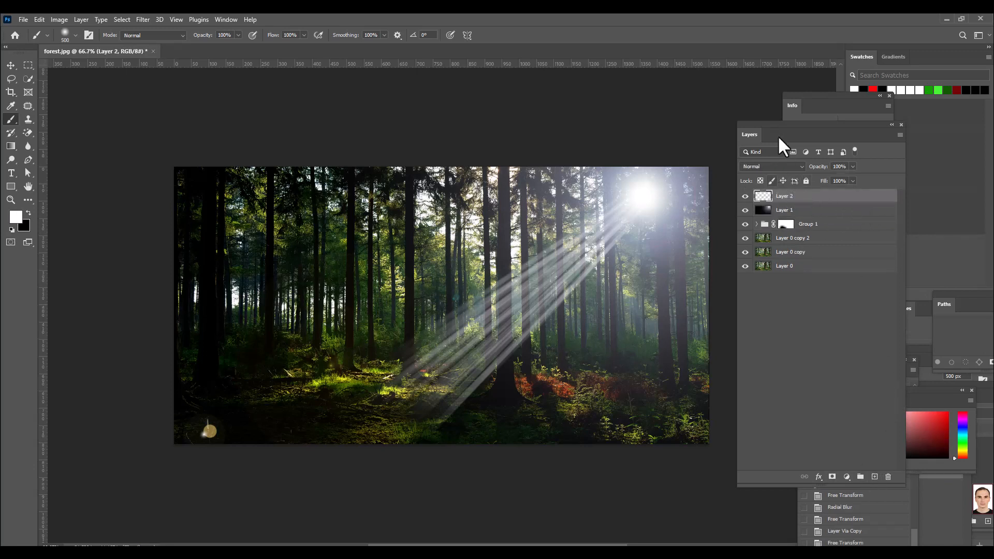
double_click(788, 199)
key(BackSpace)
text(iluminatingground)
key(Return)
double_click(785, 197)
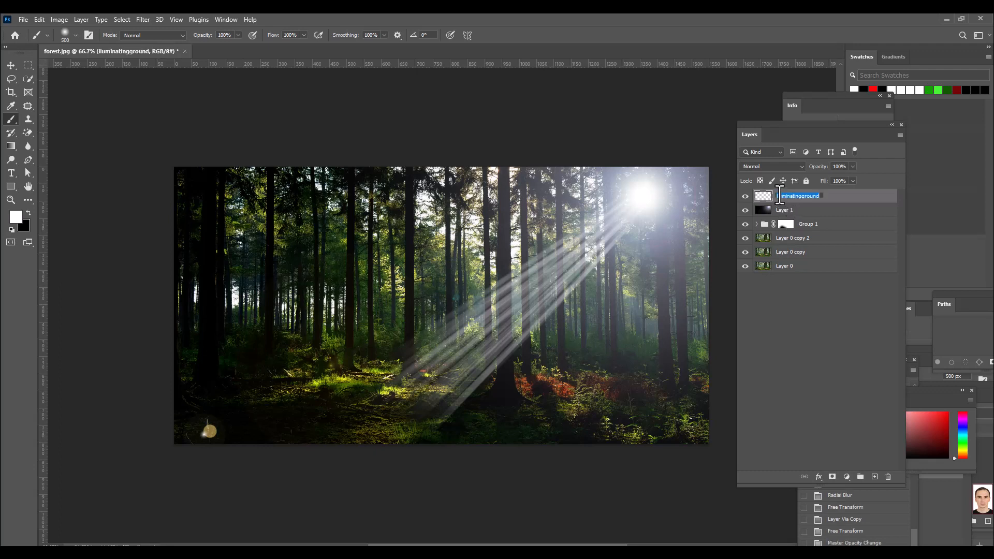
text(l)
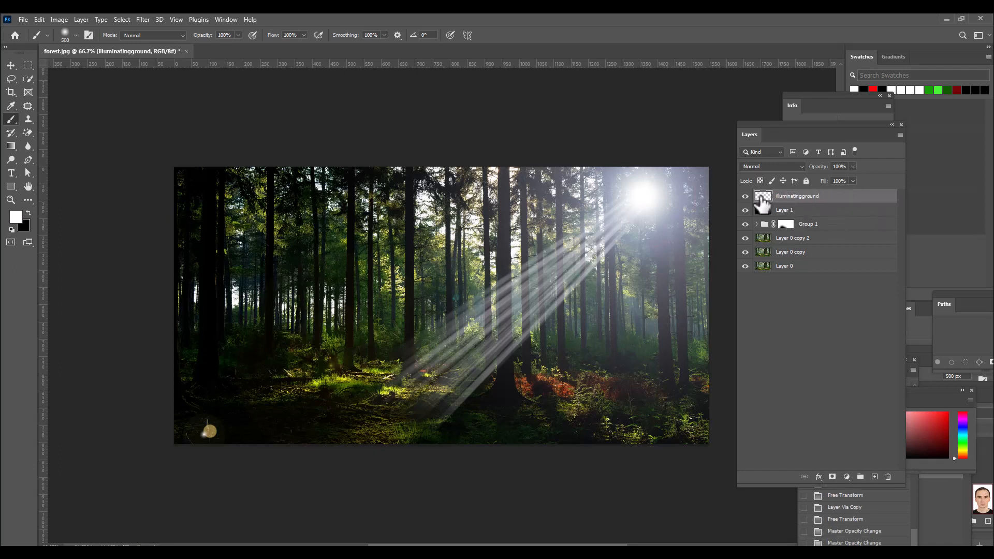
click(787, 163)
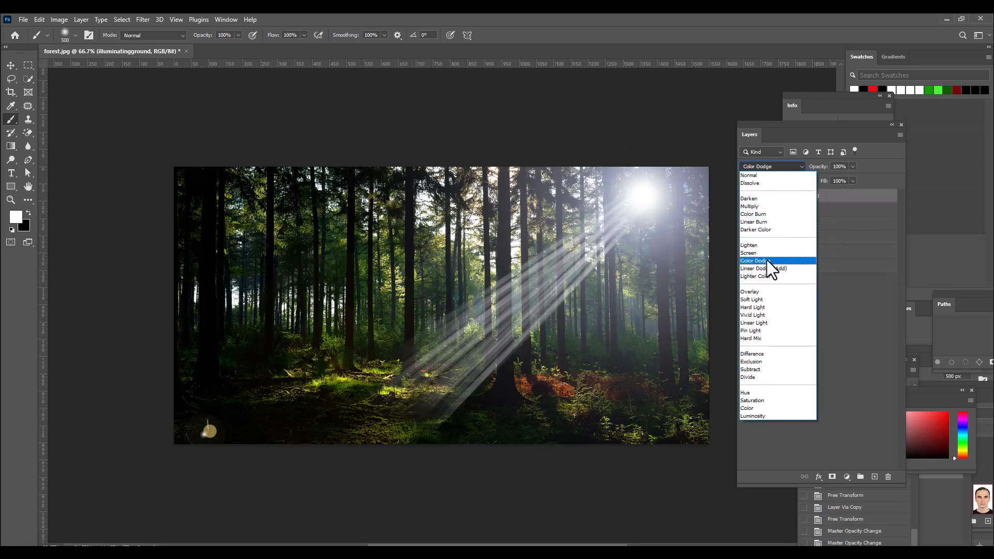
click(766, 260)
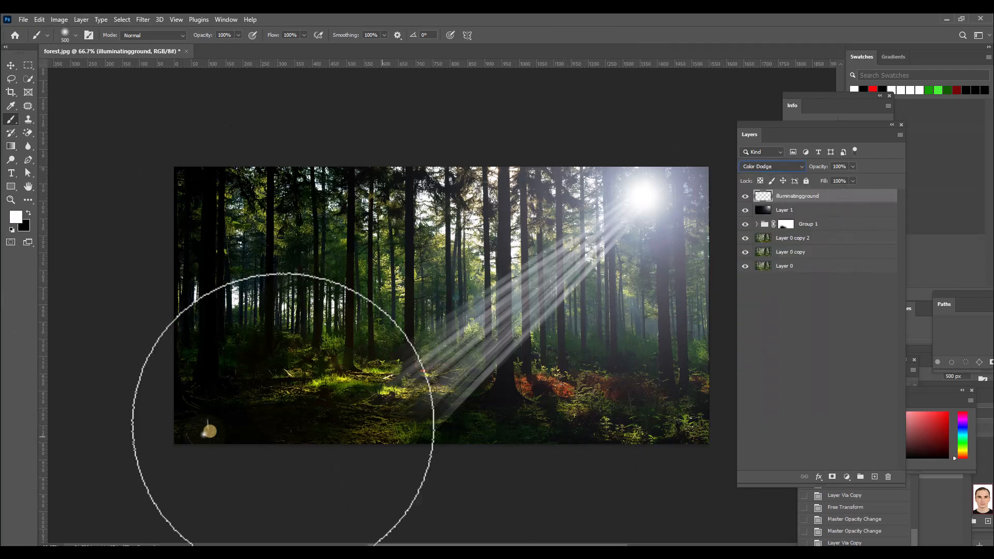
Step: Choose the Soft Round brush from the General Brushes for painting on the illuminatingground layer
right_click(10, 119)
click(27, 118)
click(65, 35)
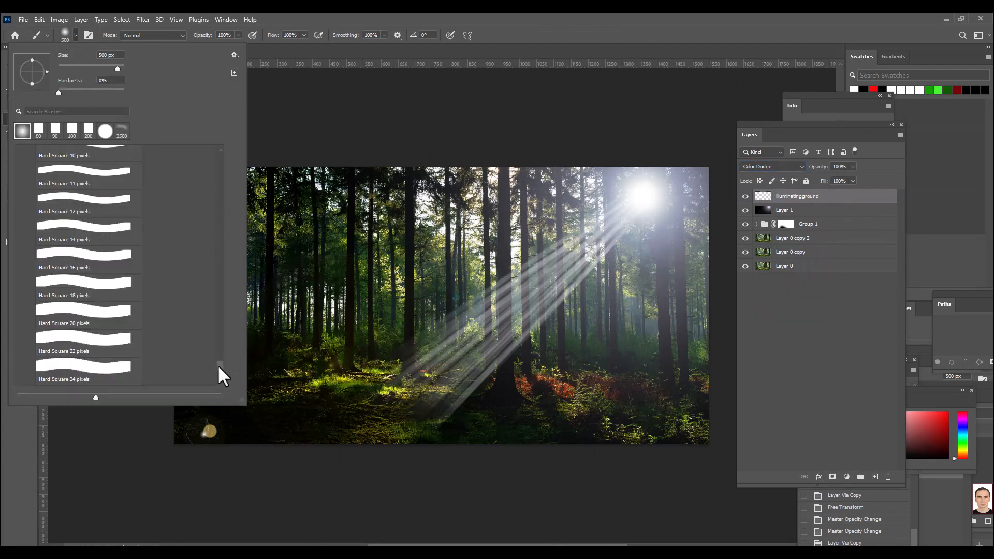
drag(219, 364, 226, 164)
click(20, 153)
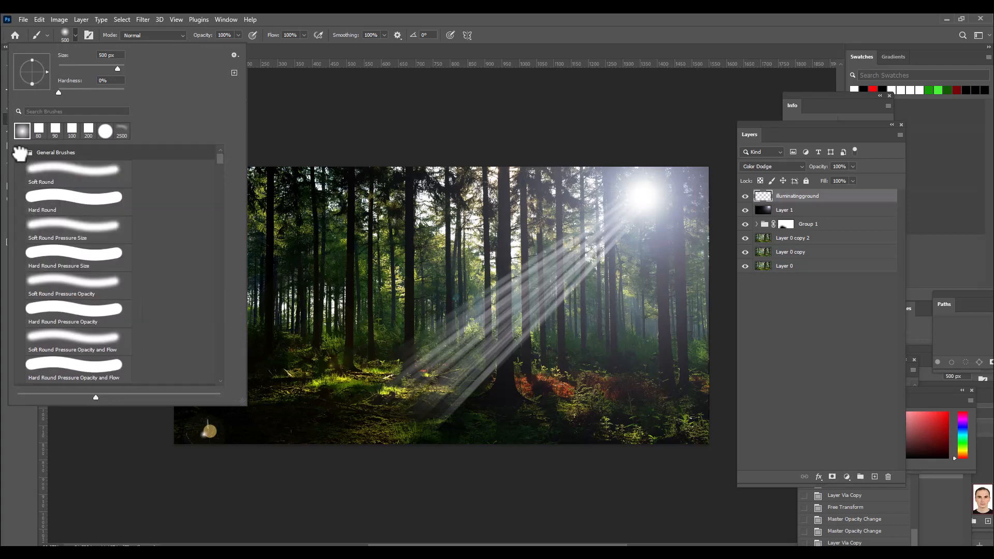
click(70, 175)
click(445, 15)
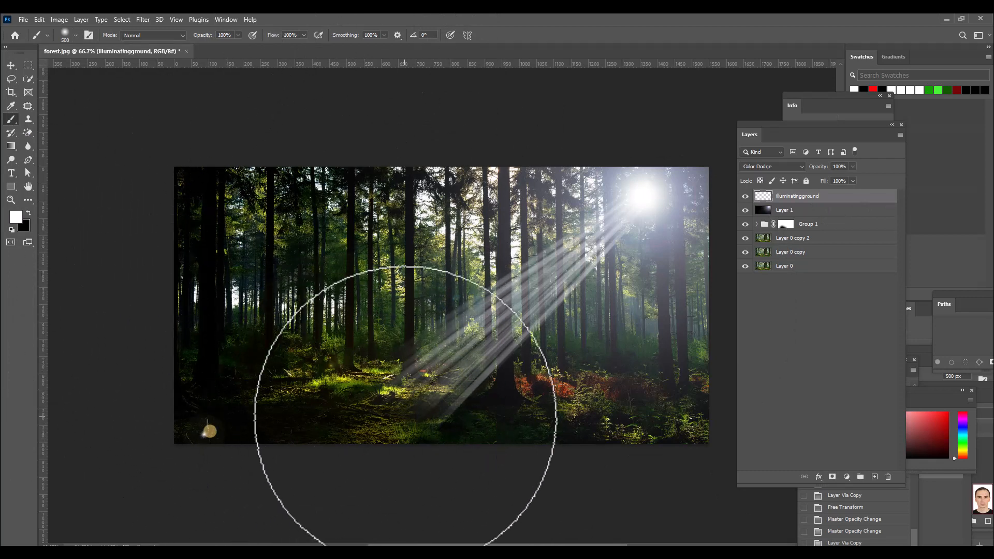
Step: Try a white 500 px brush dab on the ground where the rays land, and undo it
click(380, 428)
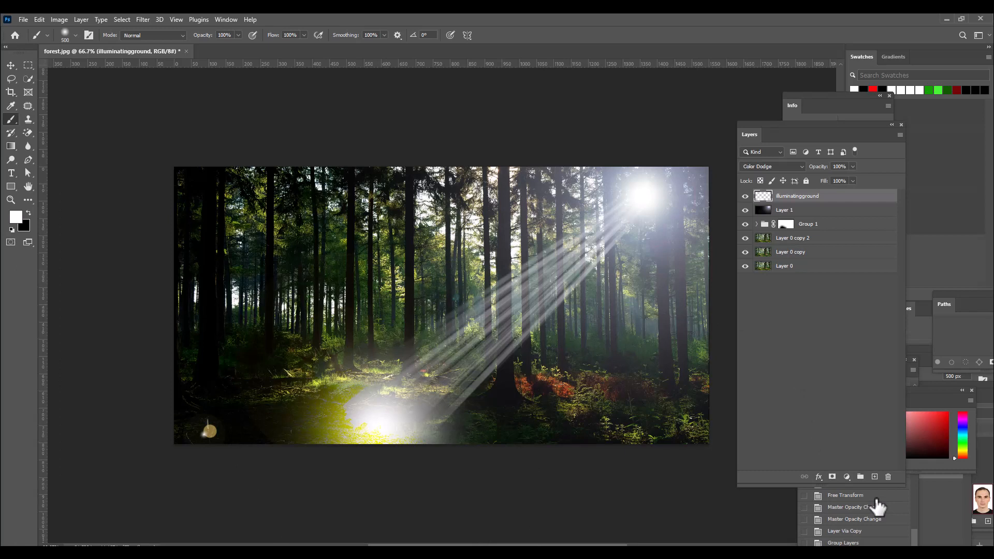
key(ctrl+z)
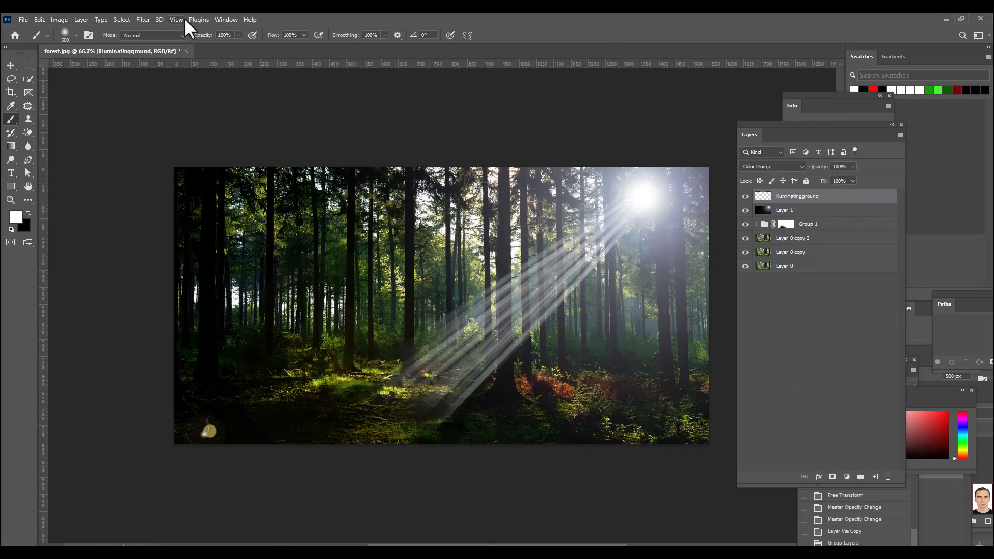
click(304, 35)
Step: Turn off Transparency Shapes Layer in the blending options of the illuminatingground layer
double_click(868, 206)
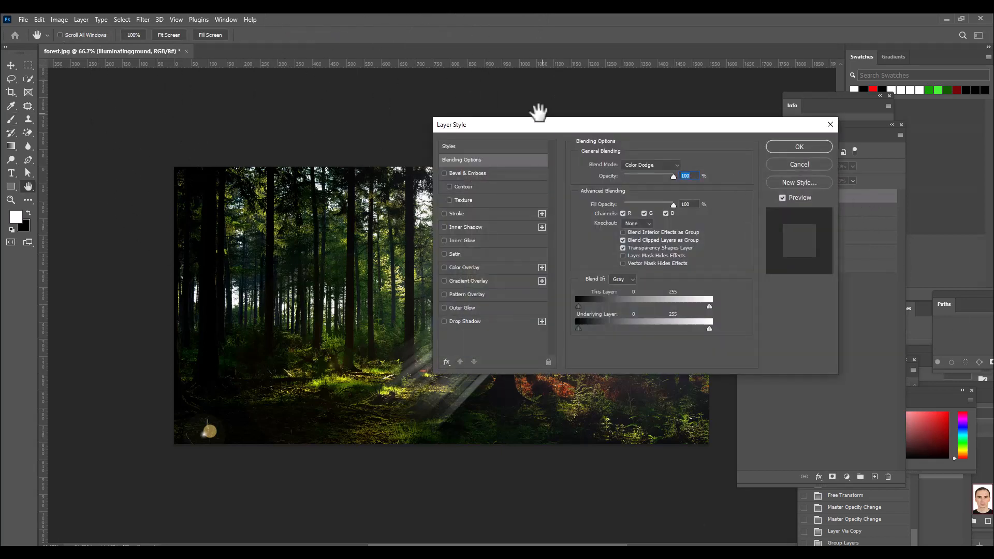
drag(495, 152, 380, 143)
drag(500, 145, 579, 138)
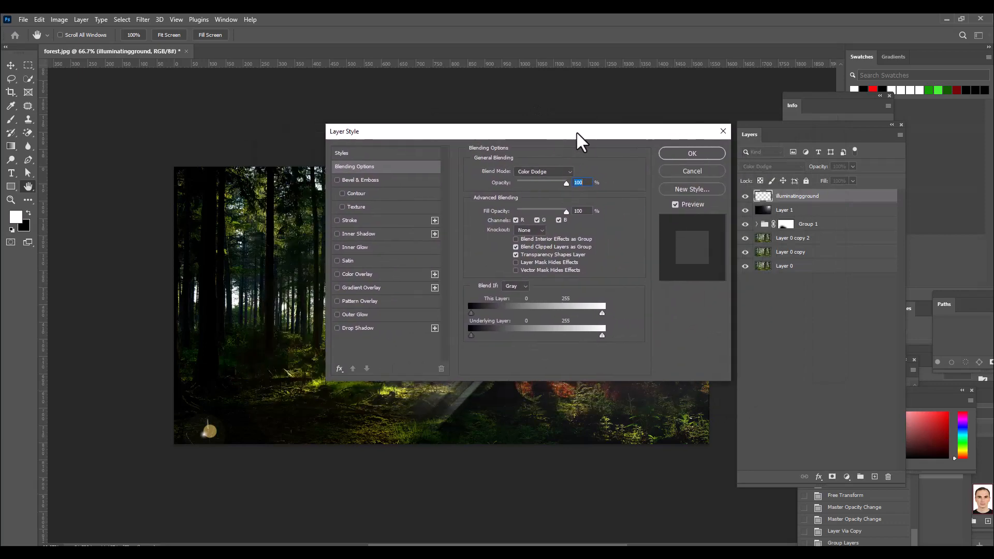
drag(410, 130, 670, 98)
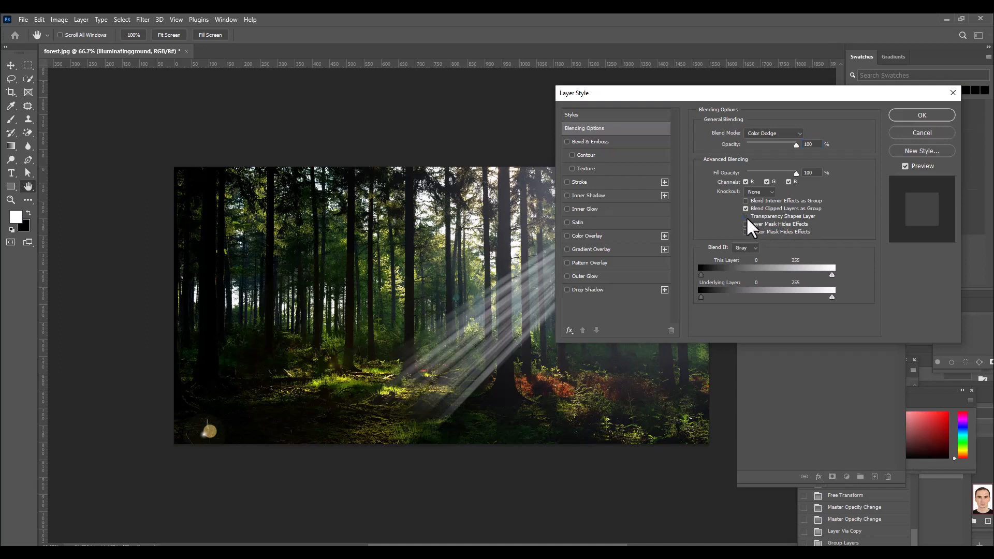
drag(739, 95, 668, 107)
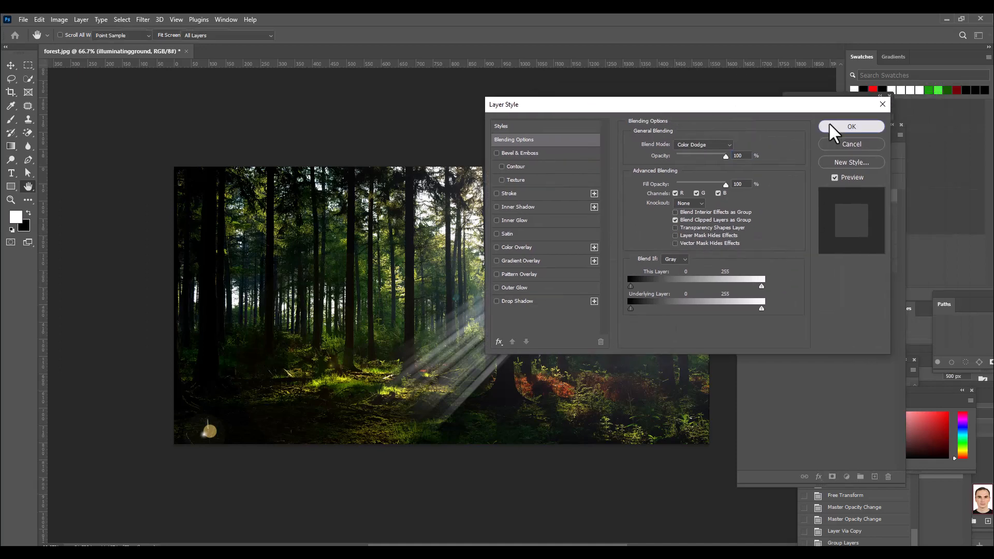
click(831, 124)
Step: Paint repeated white dabs with the 500 px soft brush at 12% flow over the ground where the rays land
key(b)
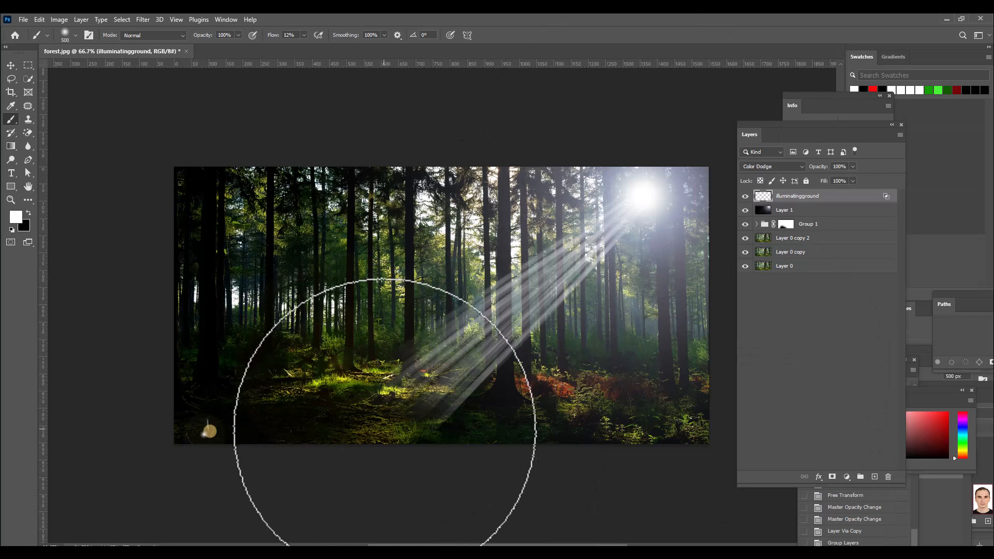
click(400, 424)
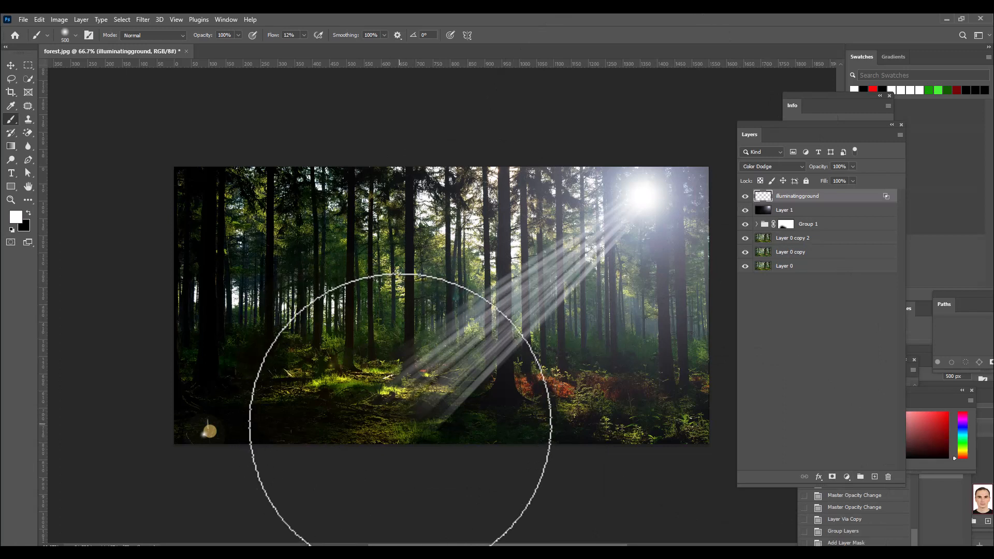
click(391, 421)
click(391, 420)
click(391, 421)
click(389, 420)
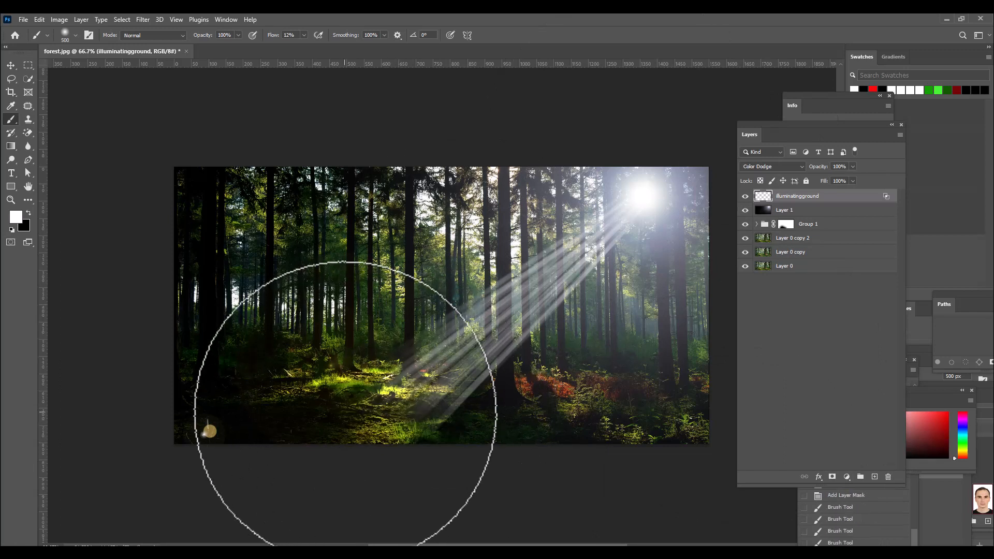
click(350, 409)
click(350, 407)
click(351, 408)
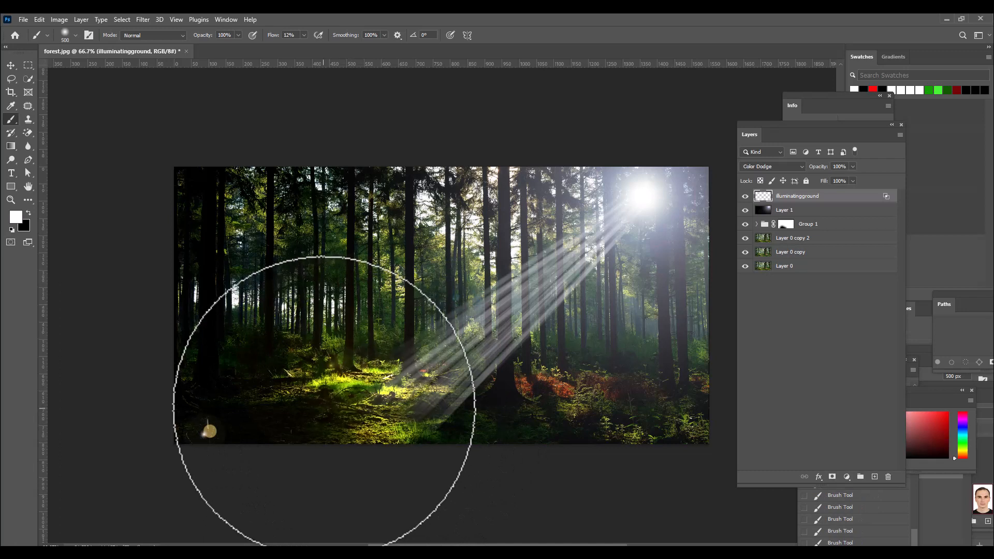
click(357, 381)
click(358, 381)
click(424, 417)
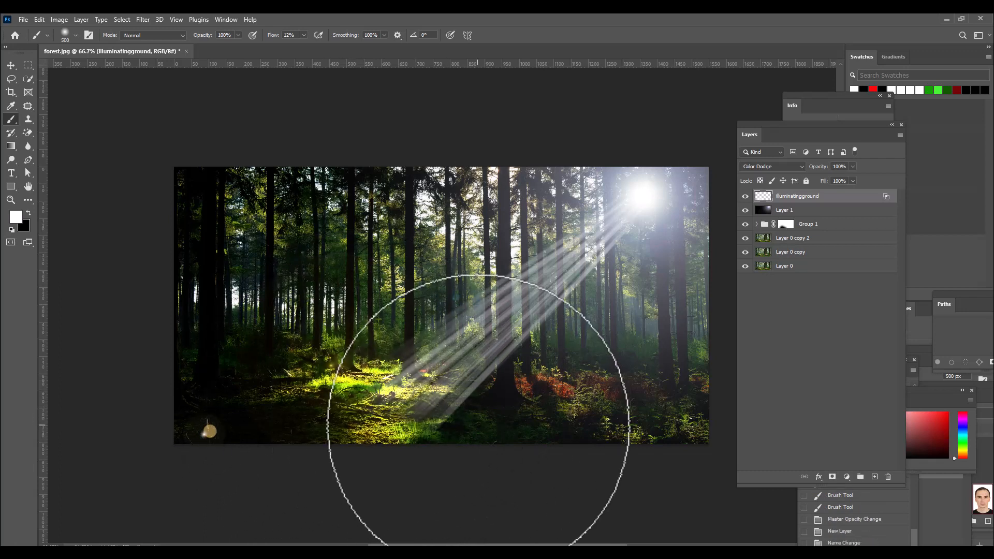
click(337, 414)
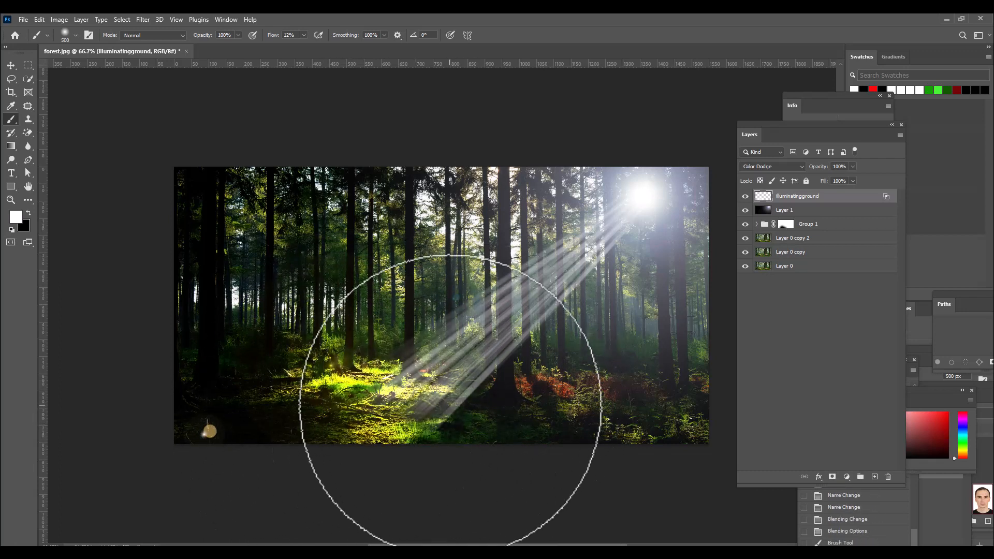
click(440, 398)
click(309, 417)
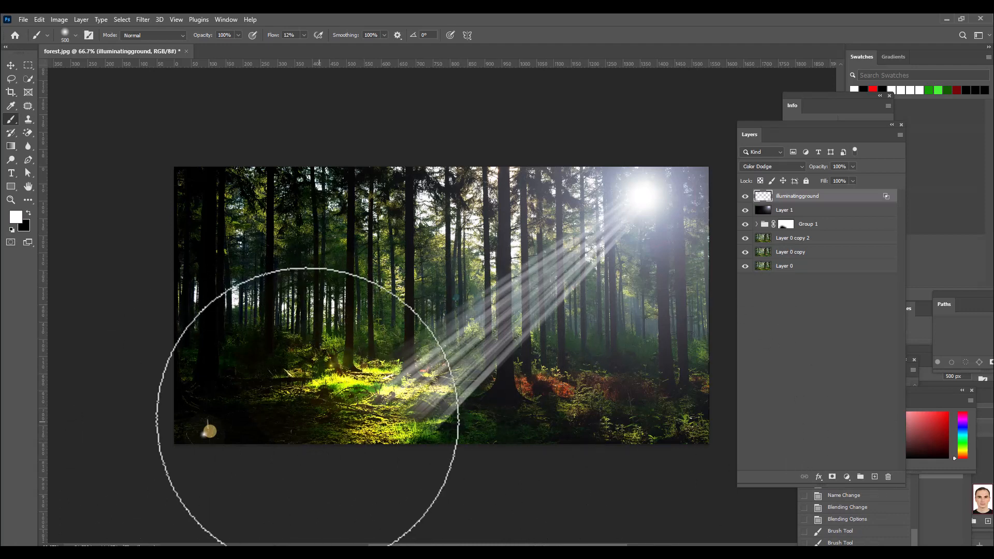